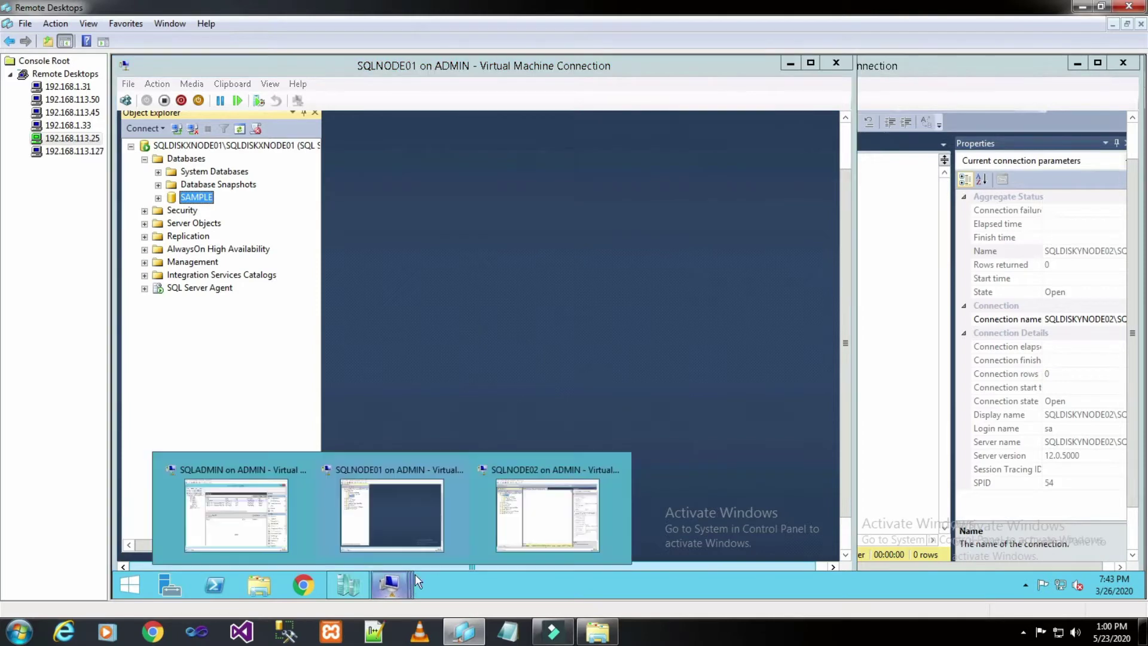
Switch to the SQLNODE02 virtual machine and view the SAMPLE transaction log files in C:\DATA.
click(541, 544)
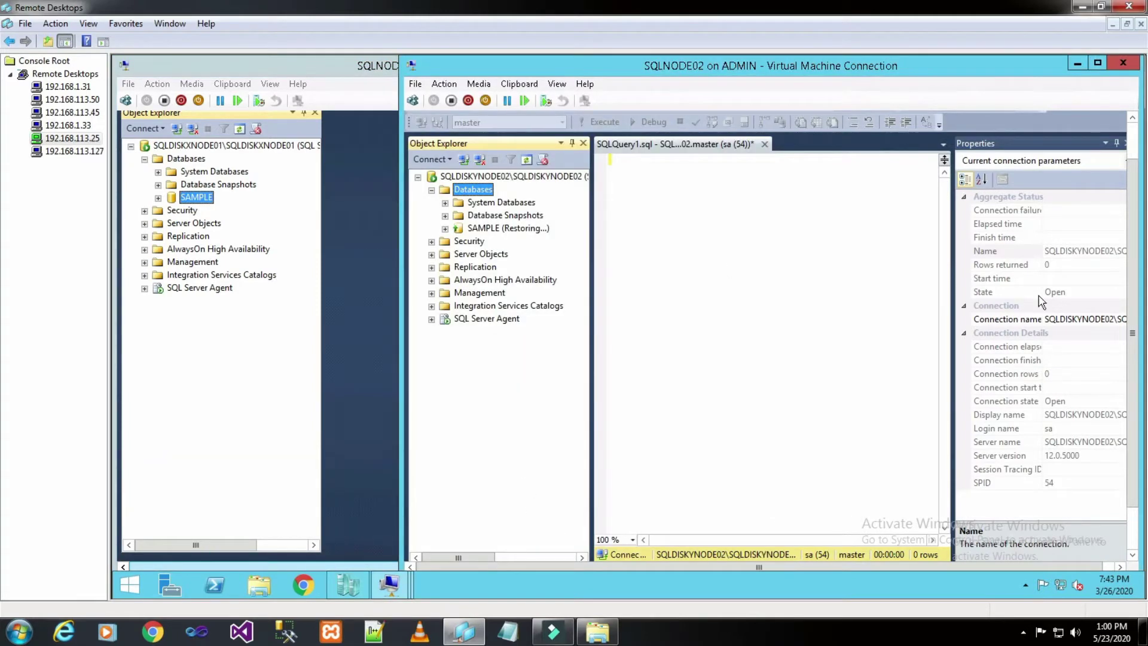
drag(1138, 237, 1138, 280)
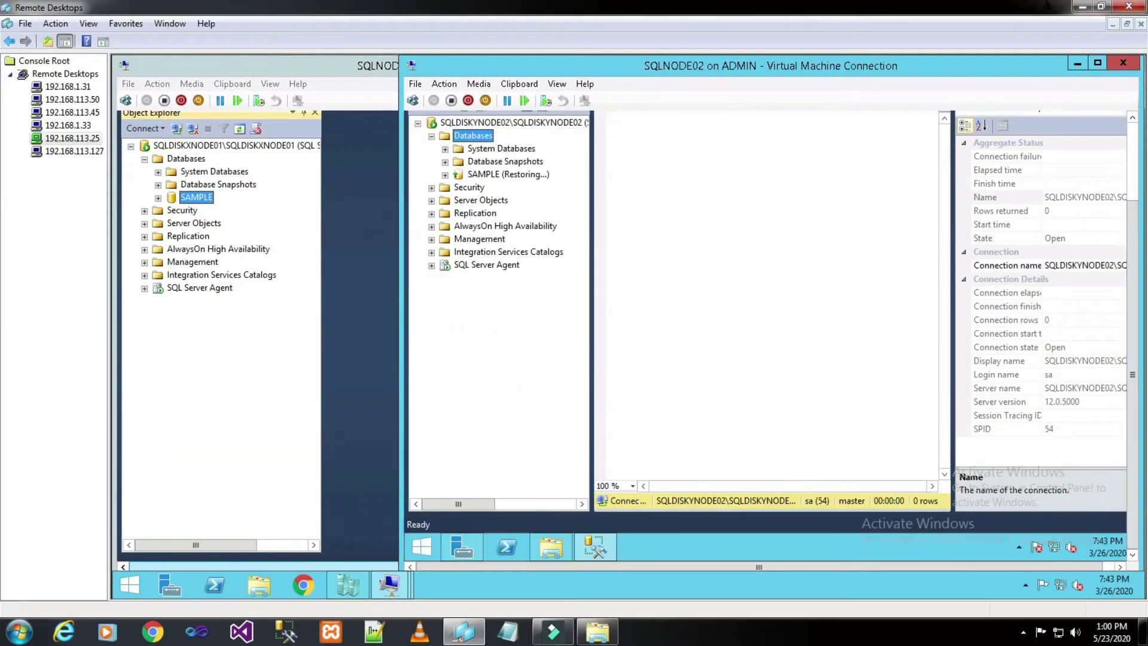
click(555, 554)
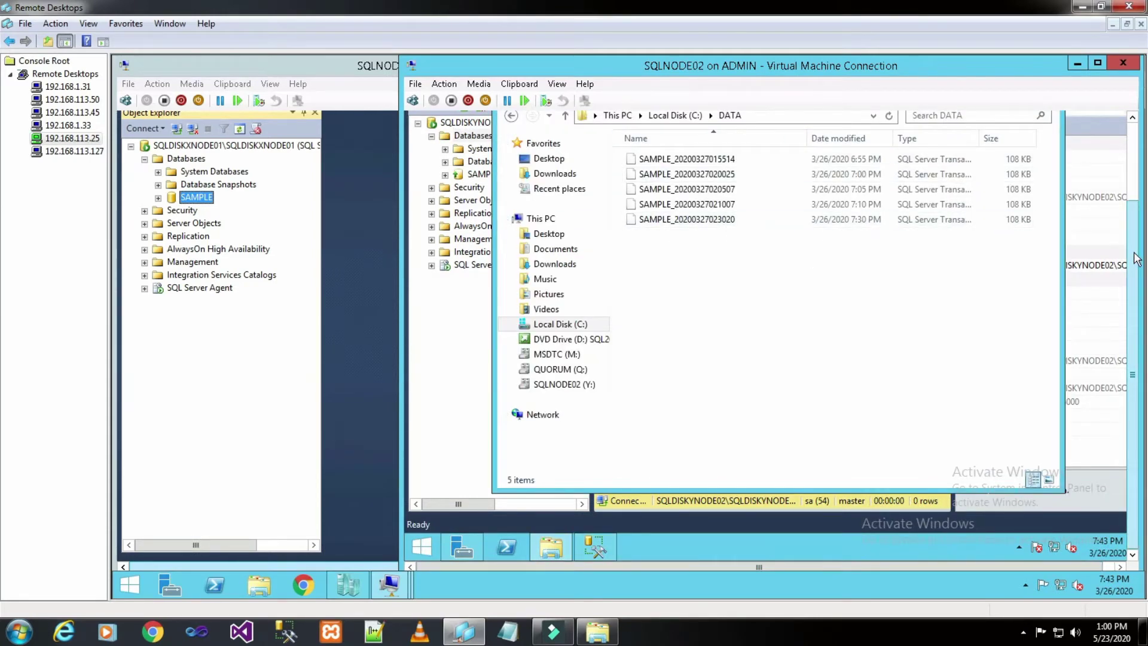
drag(1138, 257, 1138, 216)
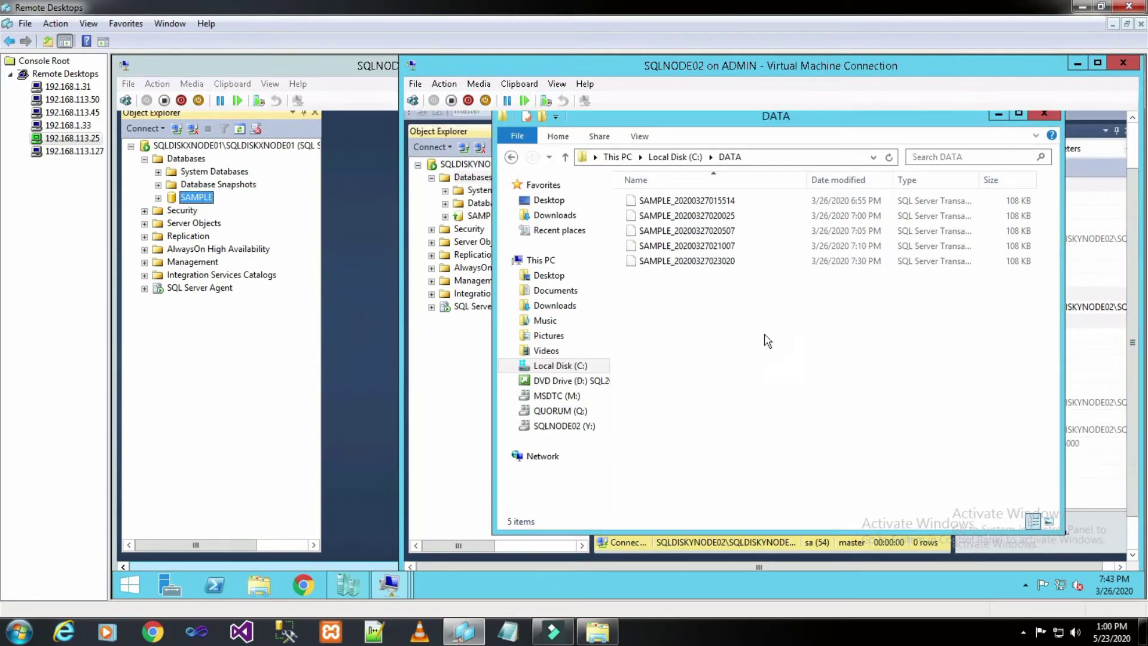
click(759, 157)
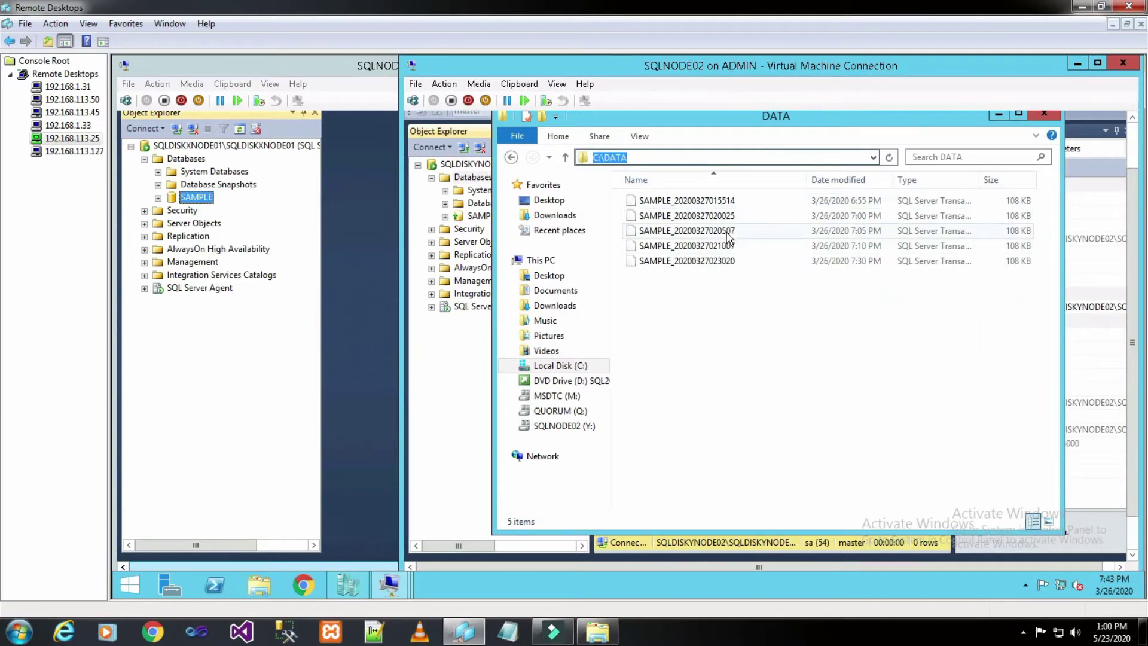
click(558, 396)
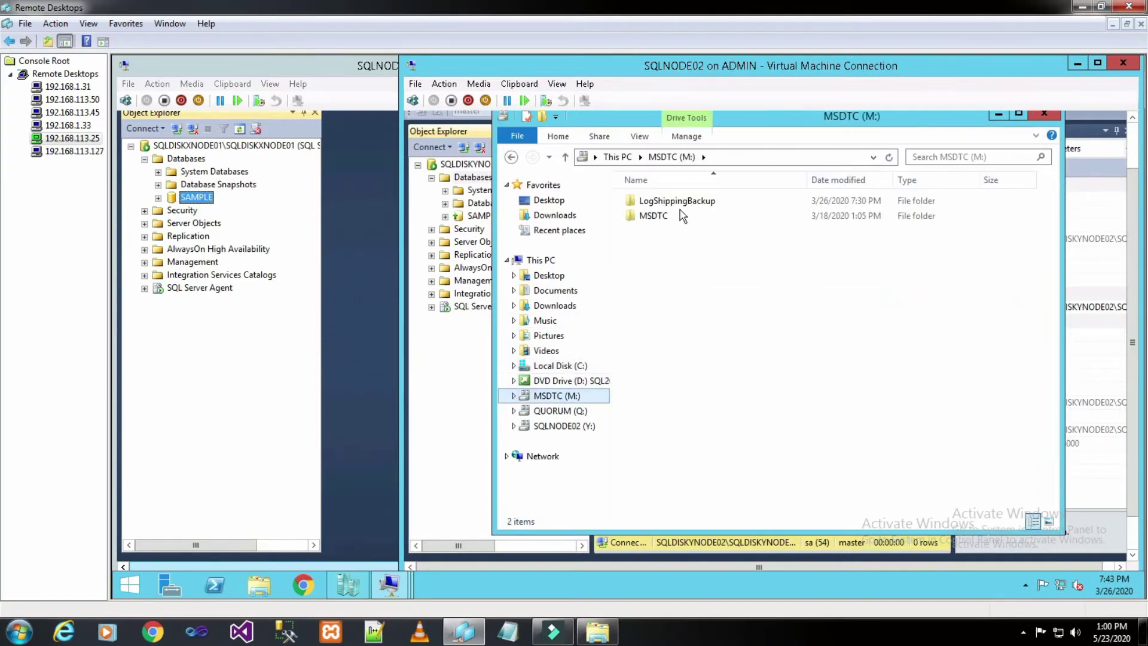
double_click(688, 201)
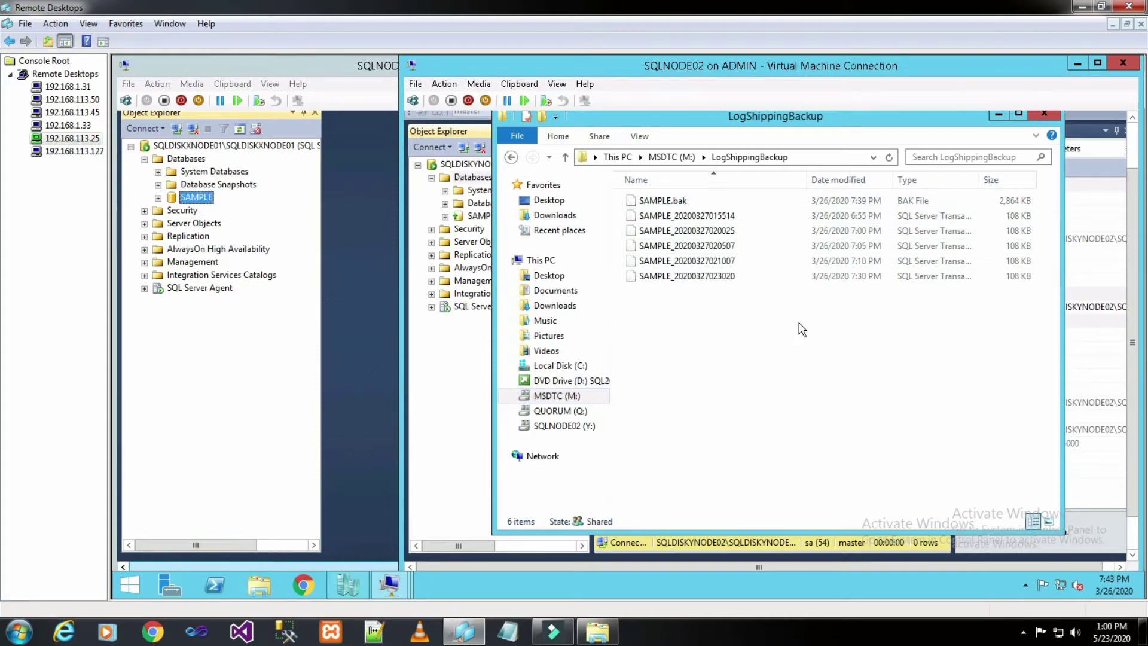
click(742, 277)
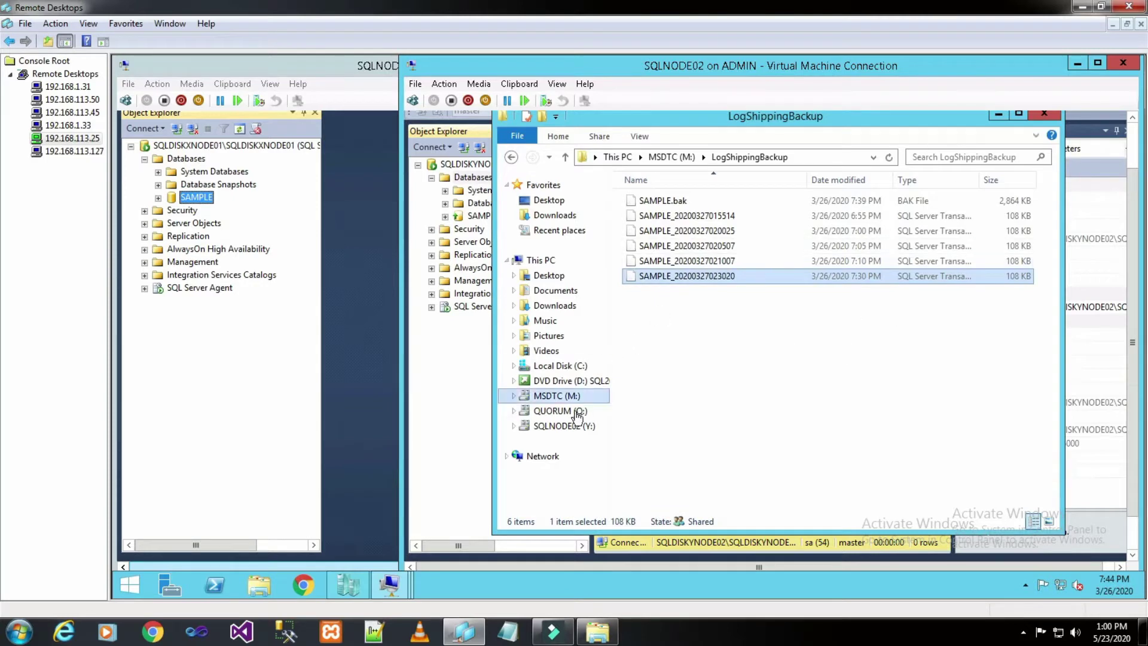
Compare the latest transaction log file in C:\DATA with the latest one in M:\LogShippingBackup.
click(574, 366)
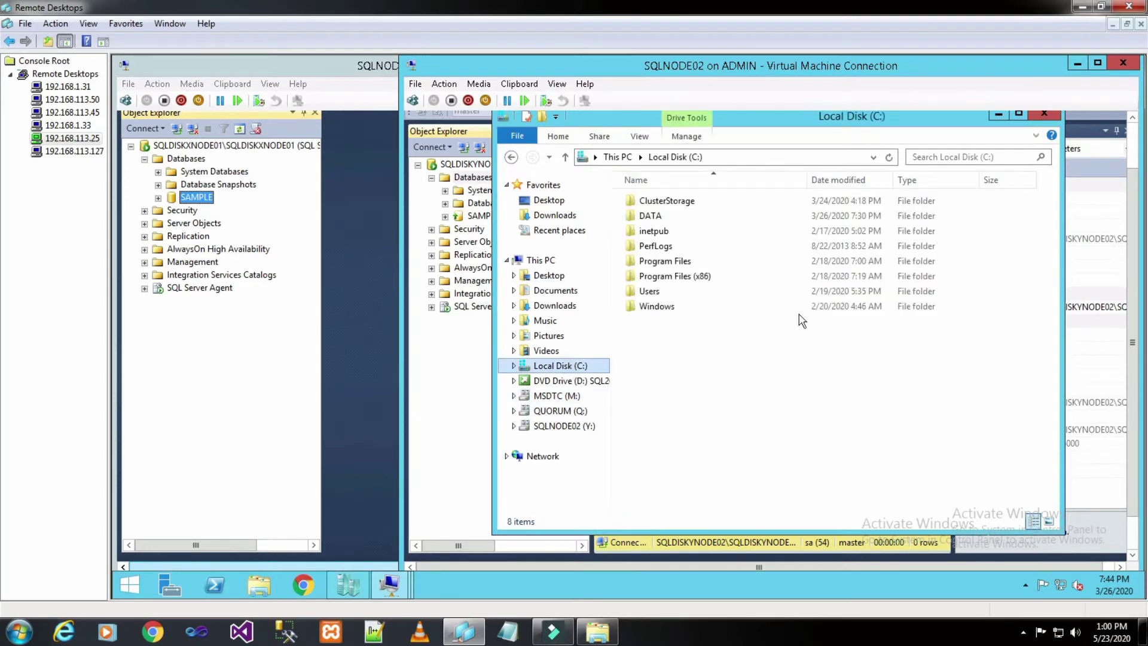
double_click(665, 219)
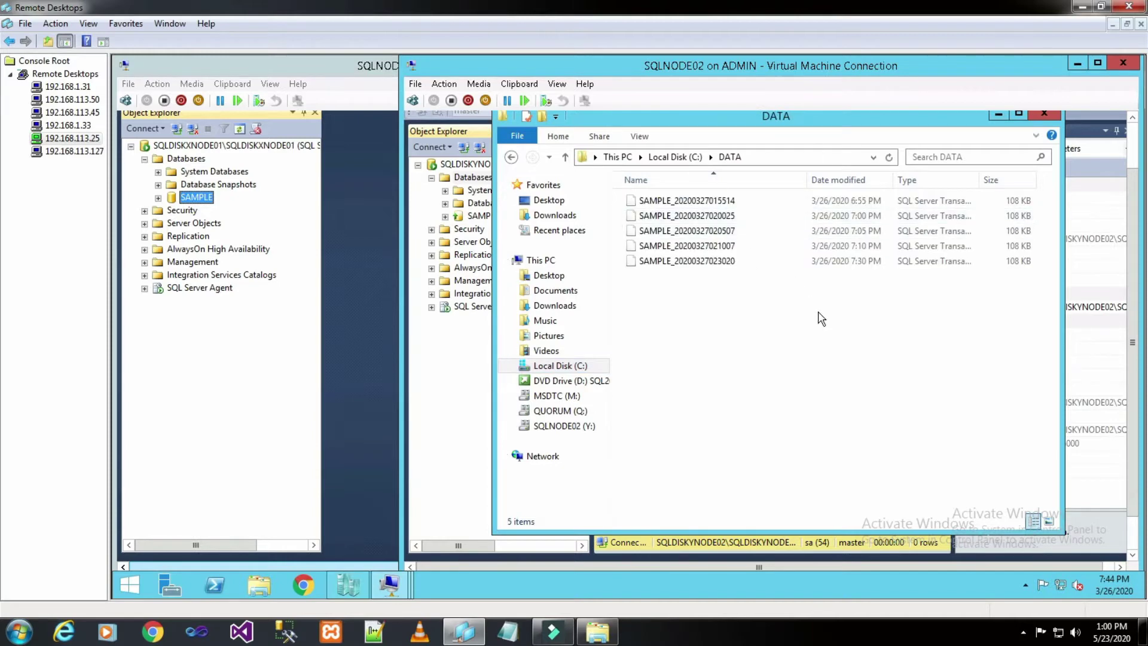
click(728, 263)
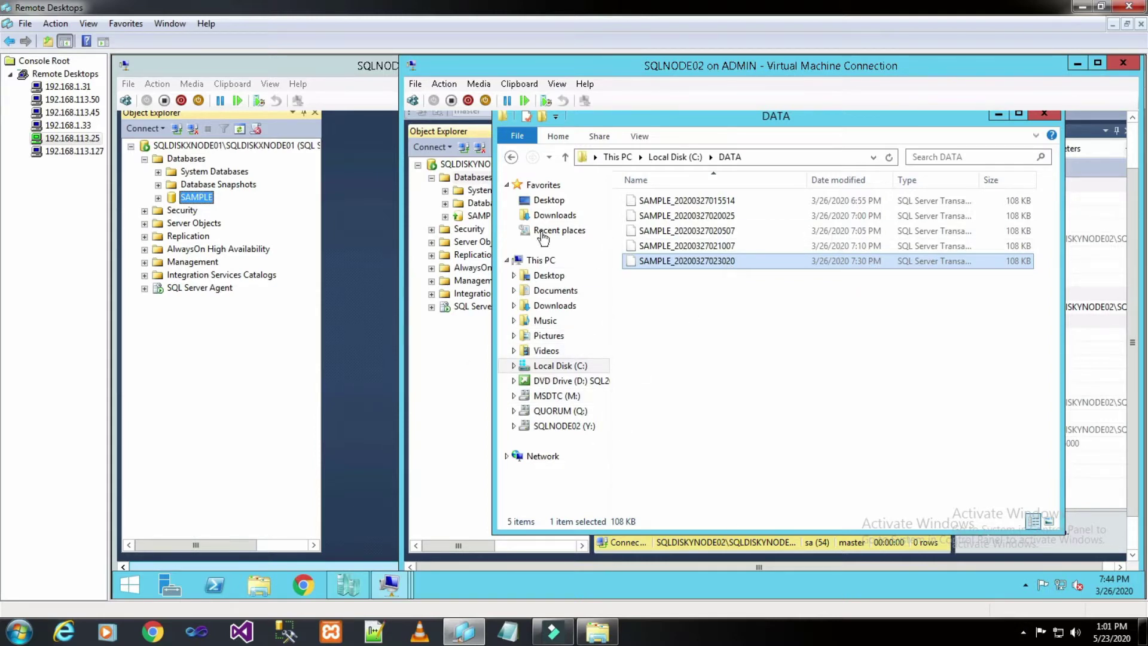
click(555, 396)
double_click(687, 203)
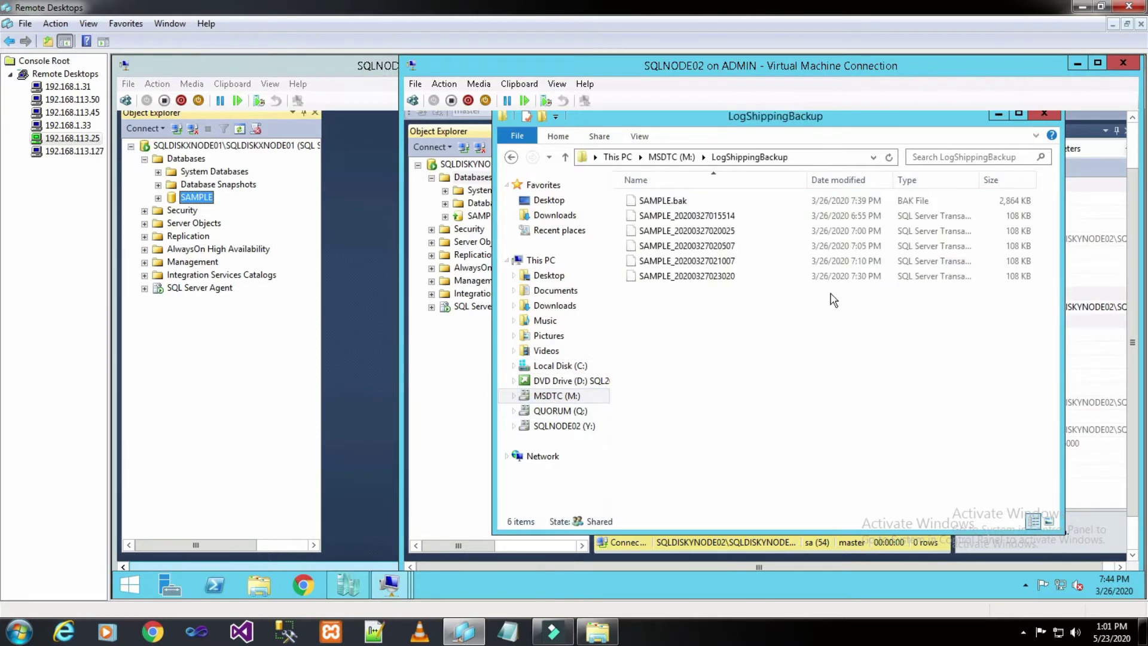
click(881, 283)
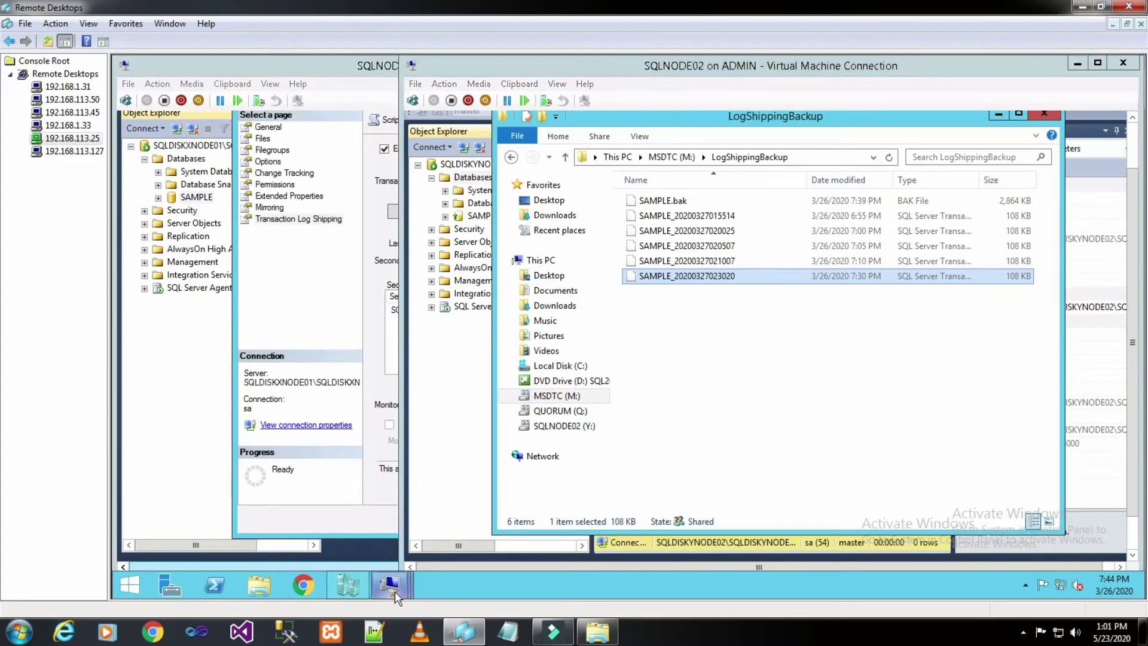
Switch to the SQLNODE01 virtual machine and remove the SQLDISKYNODE02 secondary database from SAMPLE's log shipping configuration.
mouse_move(395, 591)
click(424, 510)
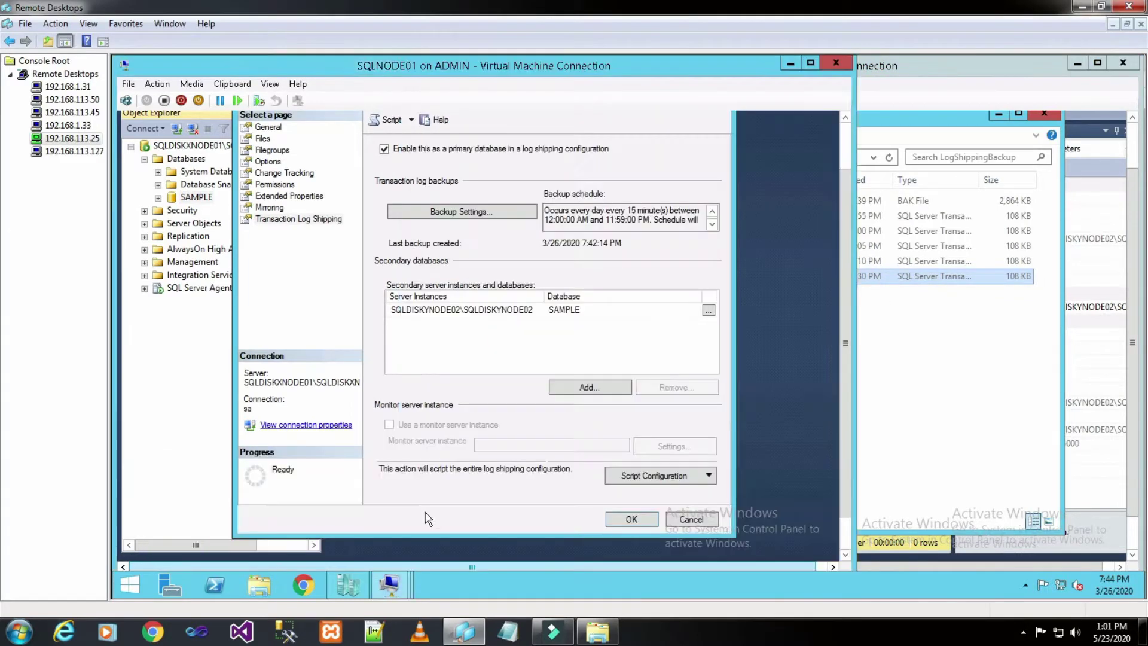
click(461, 311)
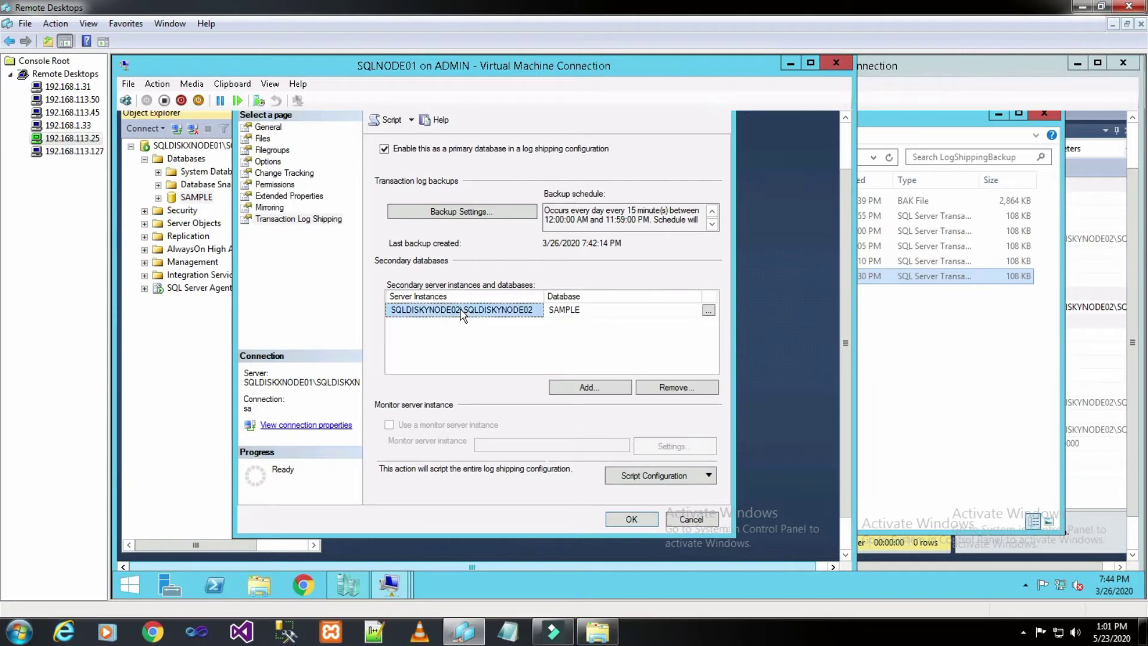
click(670, 390)
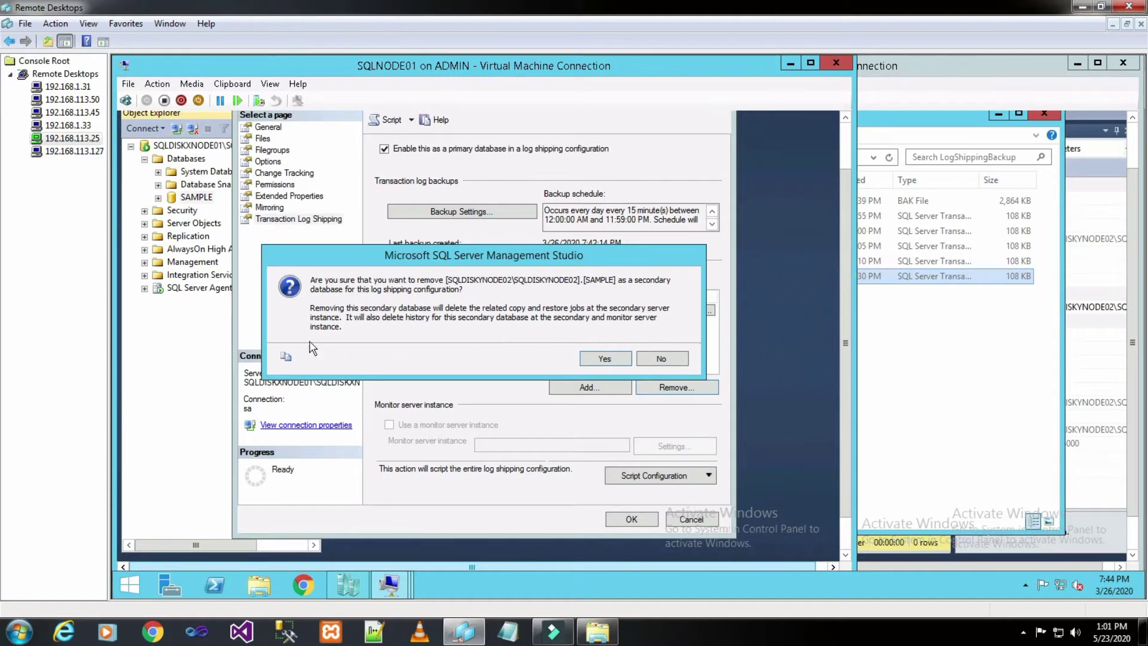
click(605, 359)
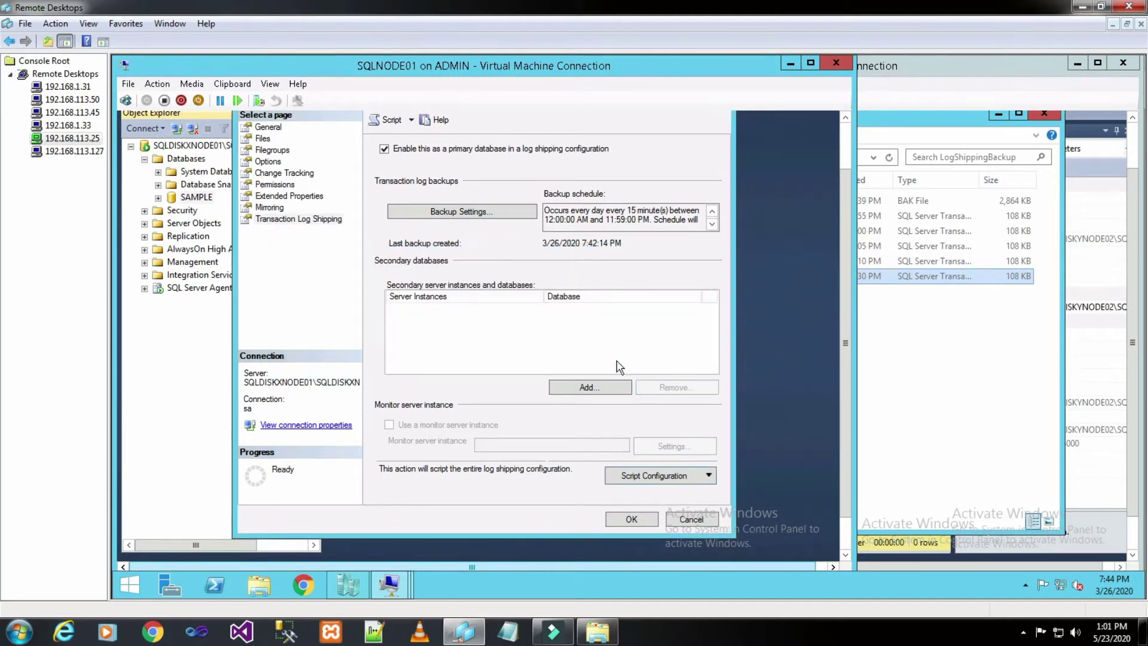
Disable SAMPLE as a primary database in log shipping and save the configuration change.
click(384, 149)
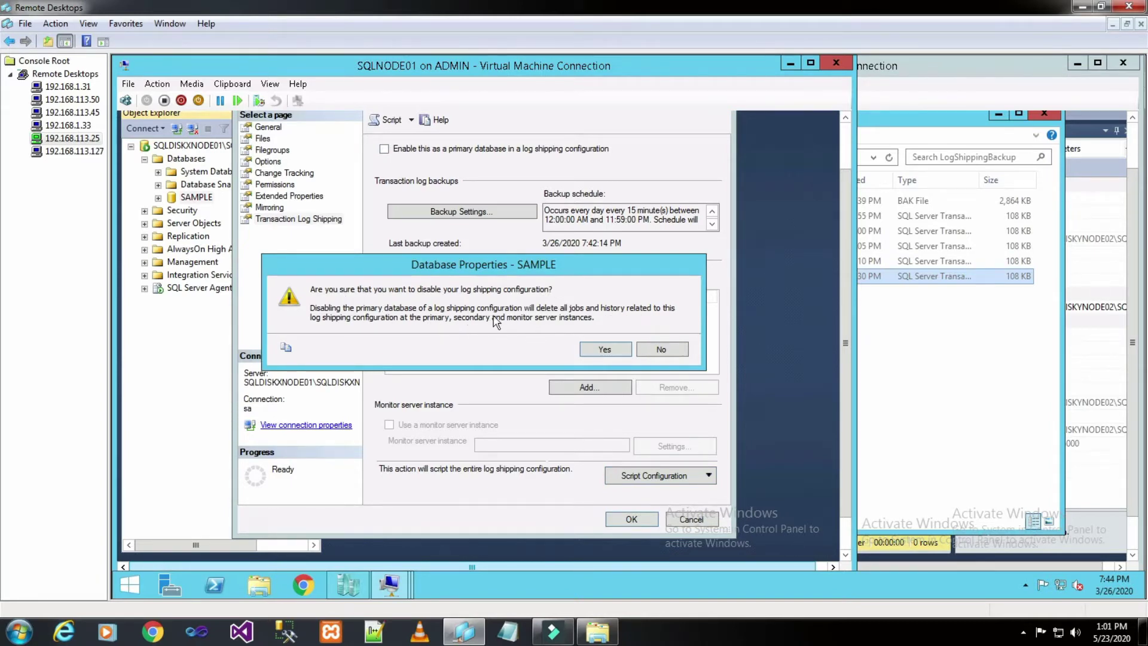
click(602, 351)
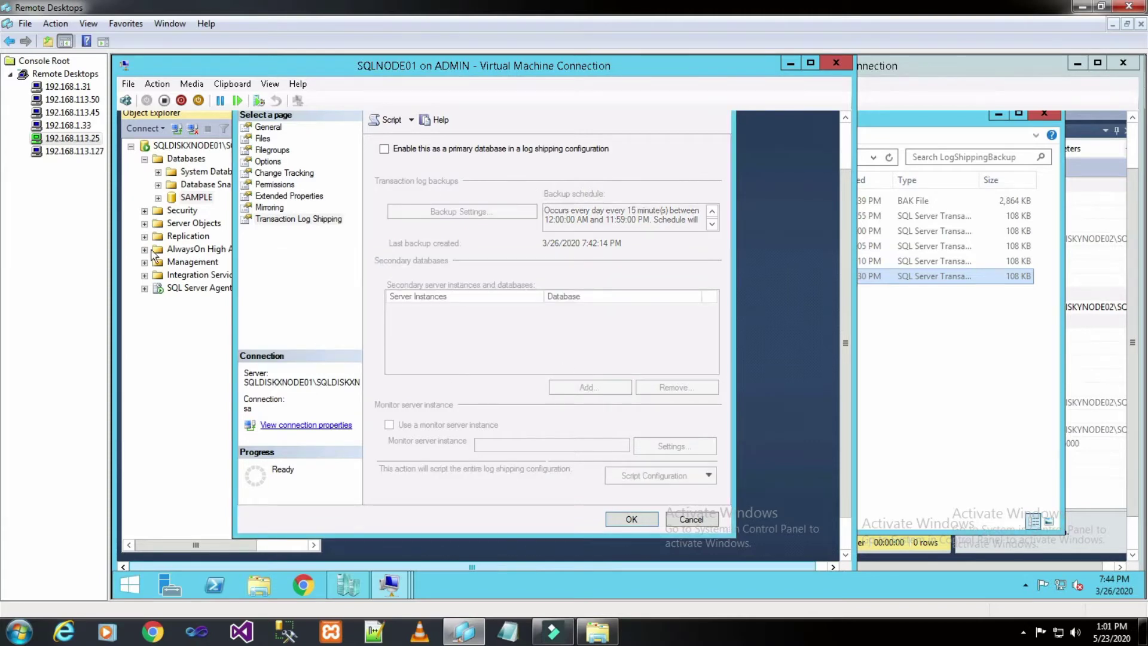
click(643, 520)
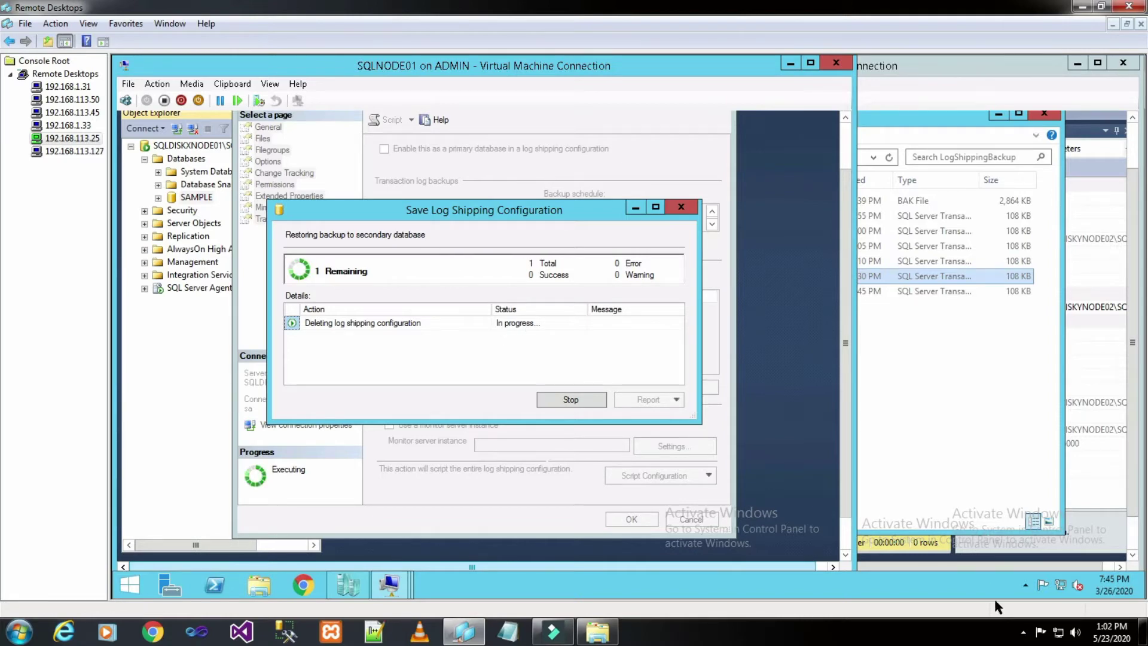
click(1023, 632)
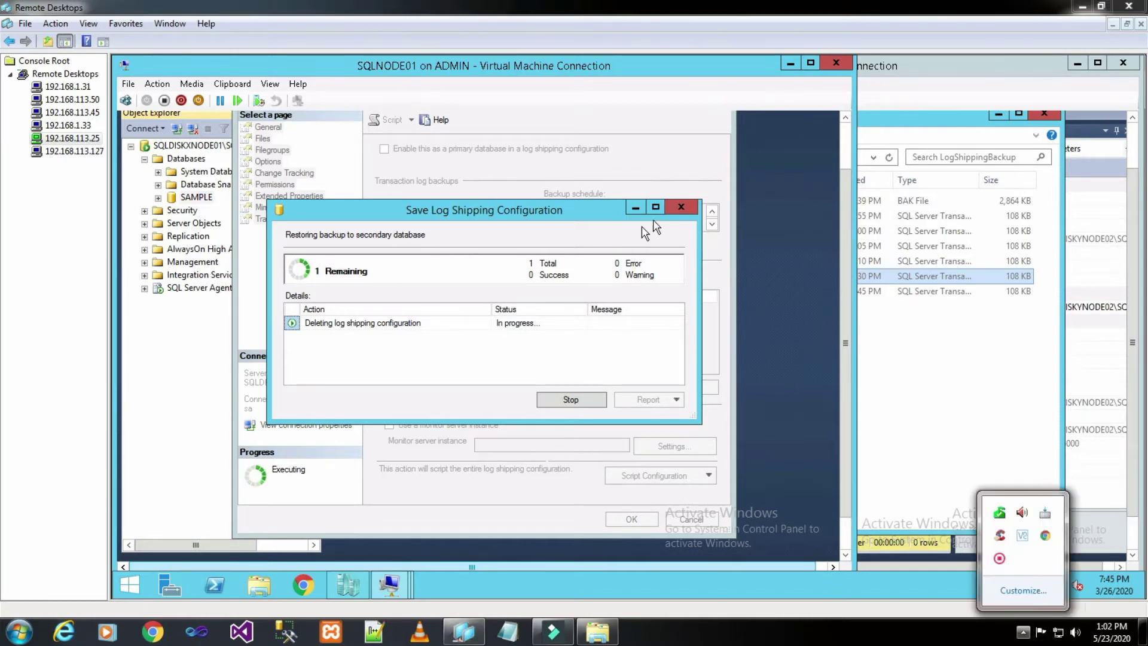
click(483, 212)
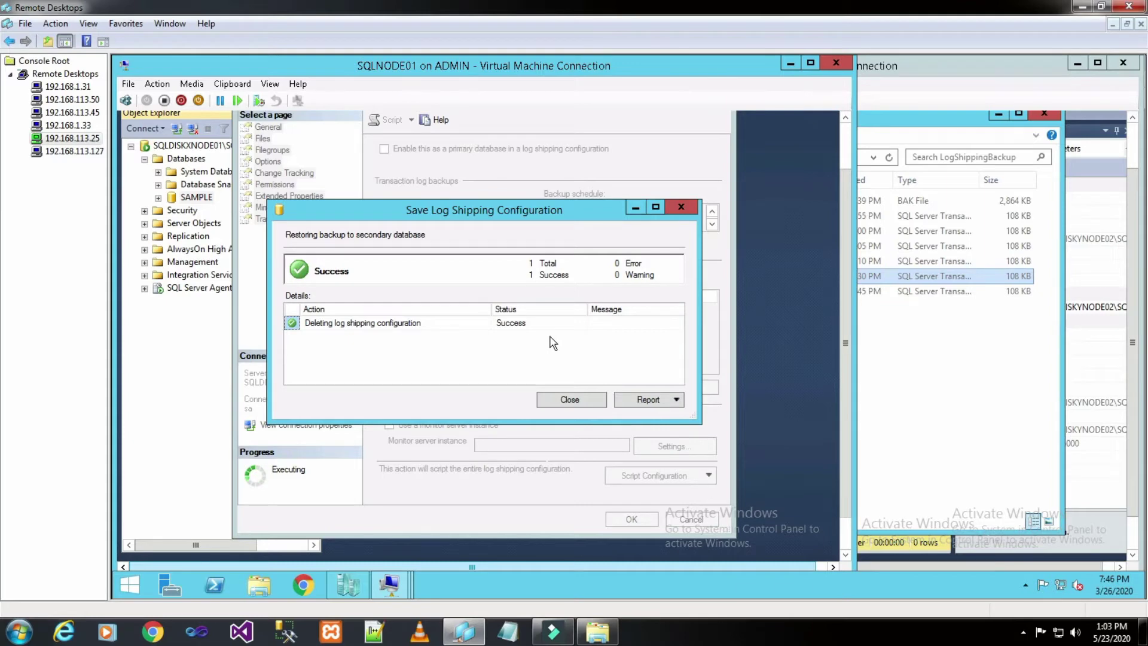
click(579, 408)
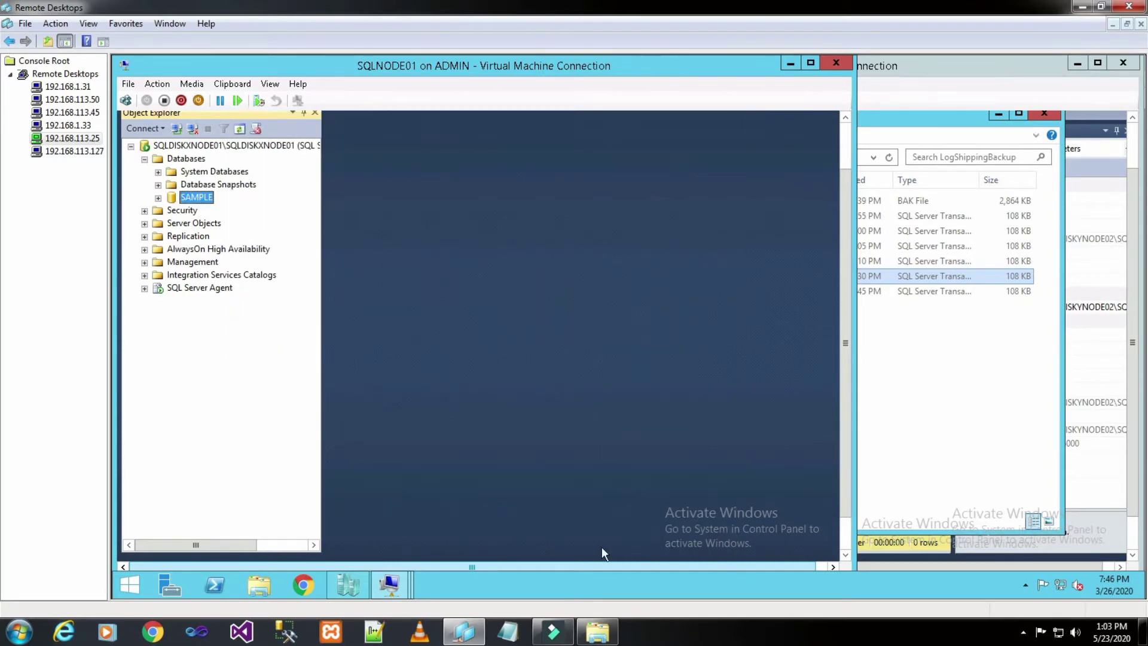
click(396, 592)
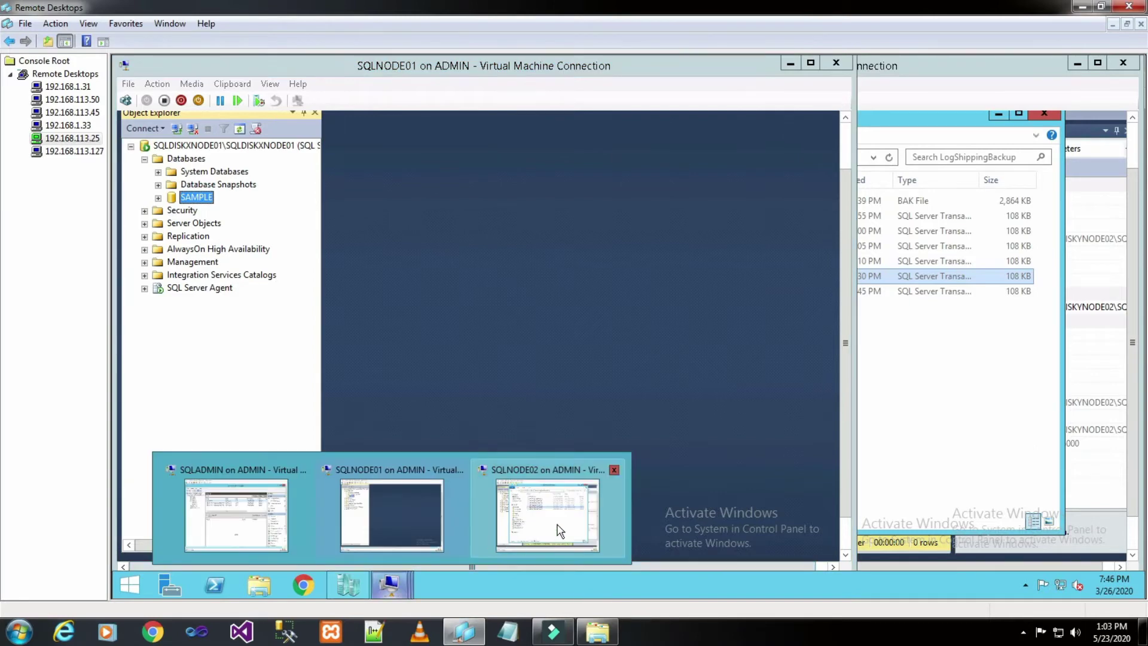
click(559, 536)
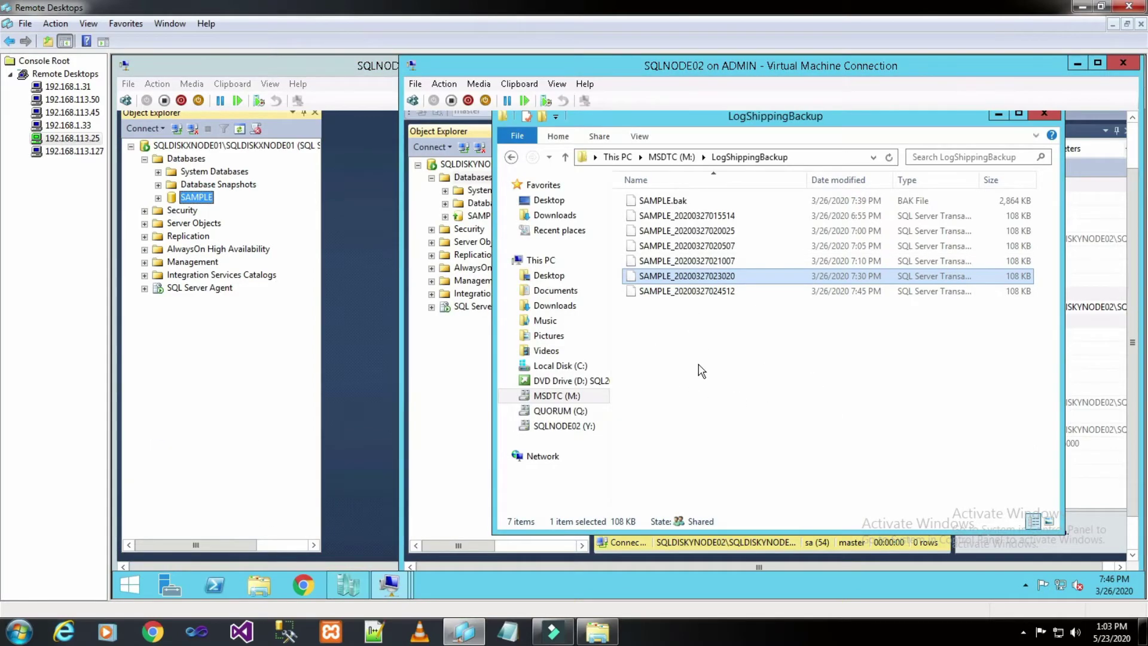
click(690, 292)
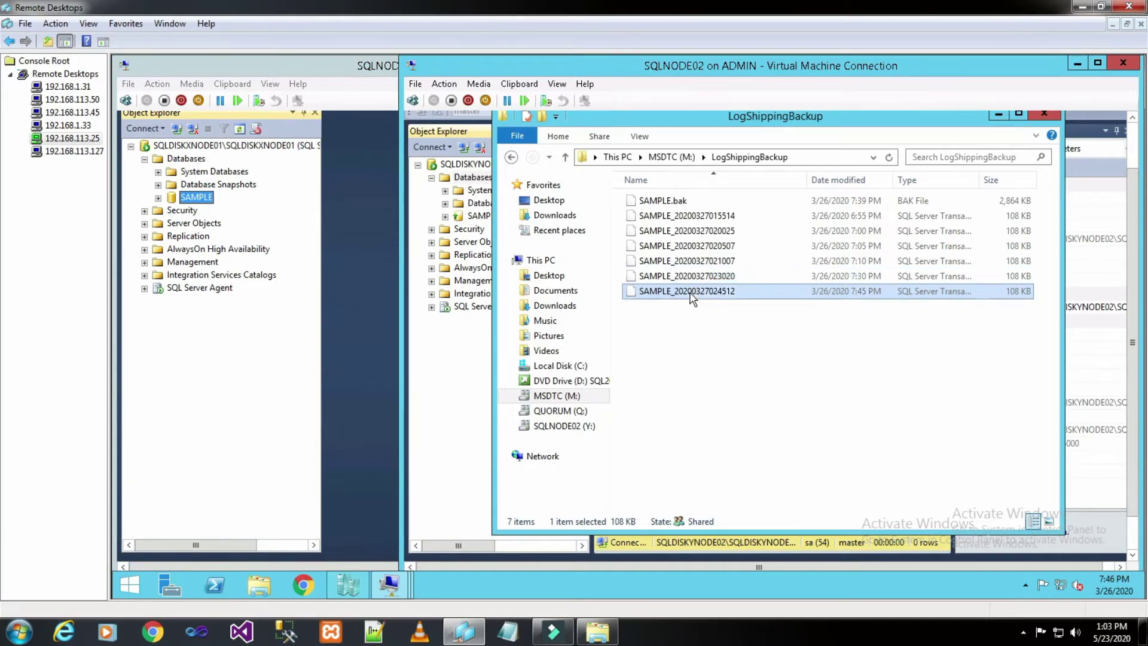
Open the C:\DATA folder and refresh its list of copied transaction log files.
click(585, 366)
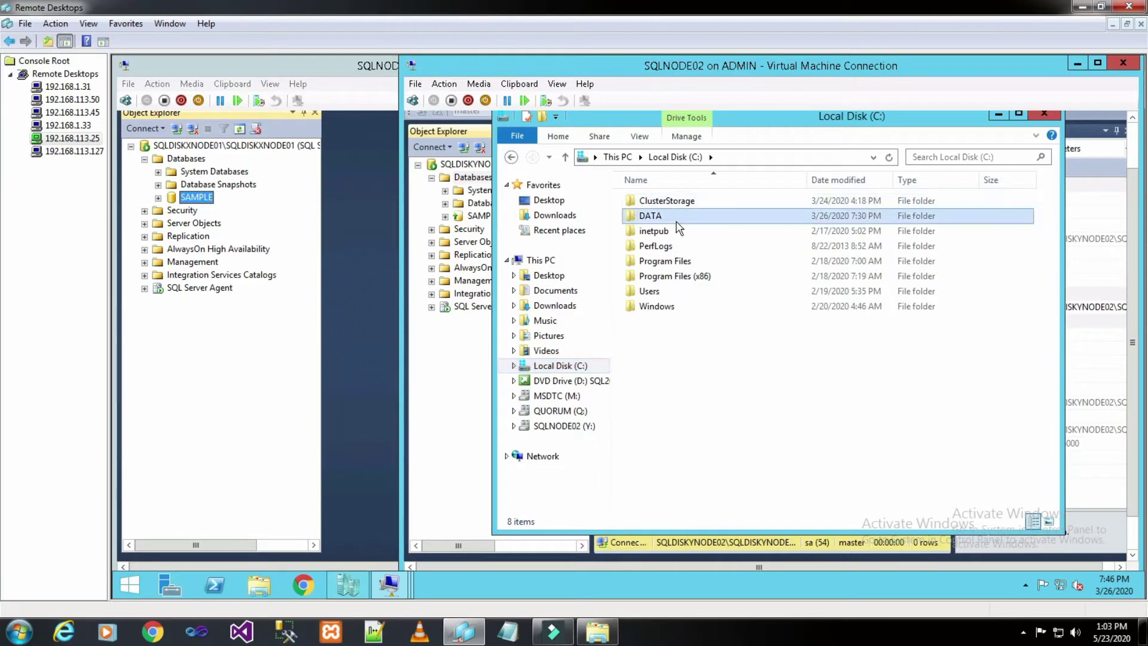
double_click(653, 216)
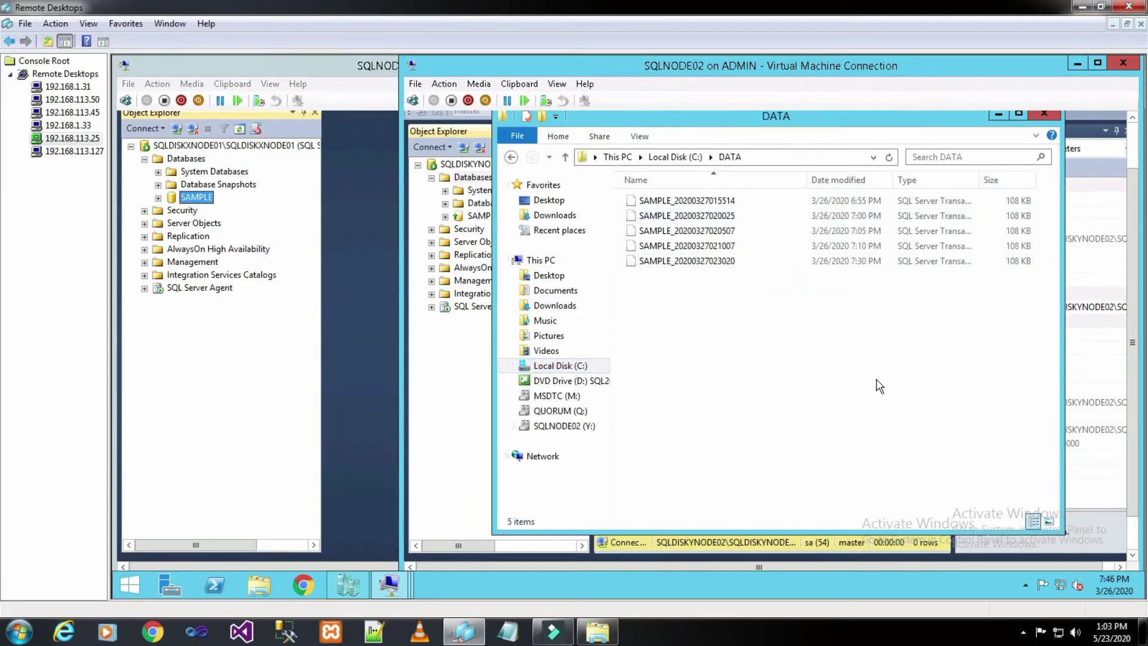
right_click(757, 307)
click(786, 363)
Return to SQL Server Management Studio on SQLNODE02 and refresh the Databases node.
click(456, 369)
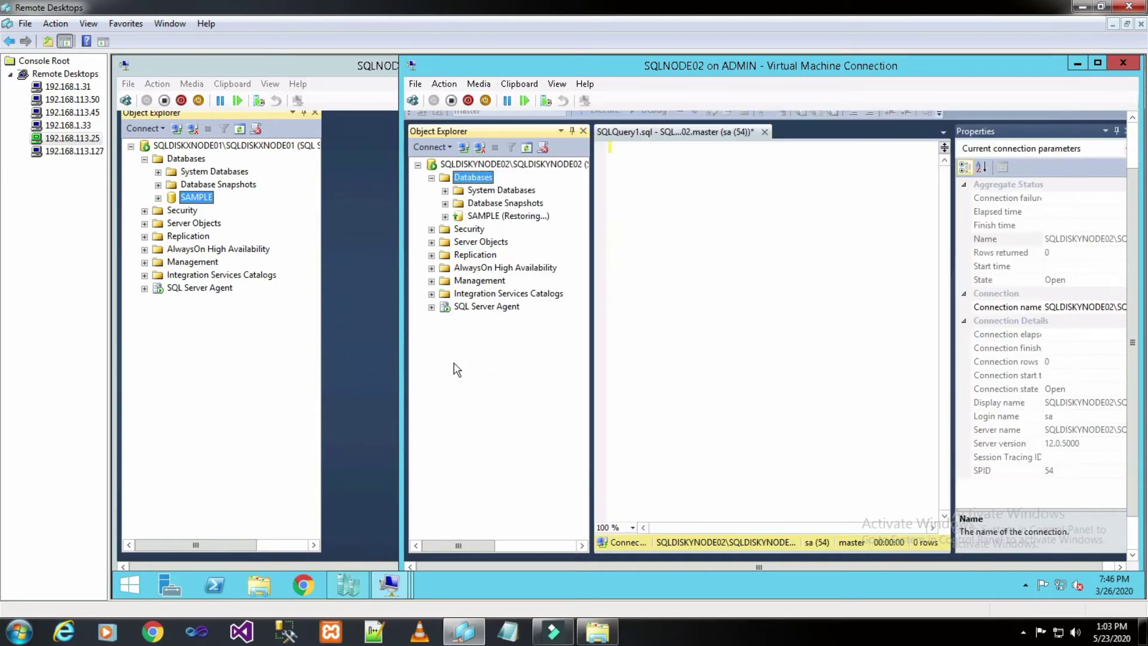
right_click(485, 178)
click(569, 335)
Start a transaction log restore for the SAMPLE database on SQLNODE02 with From device as the restore source.
click(504, 217)
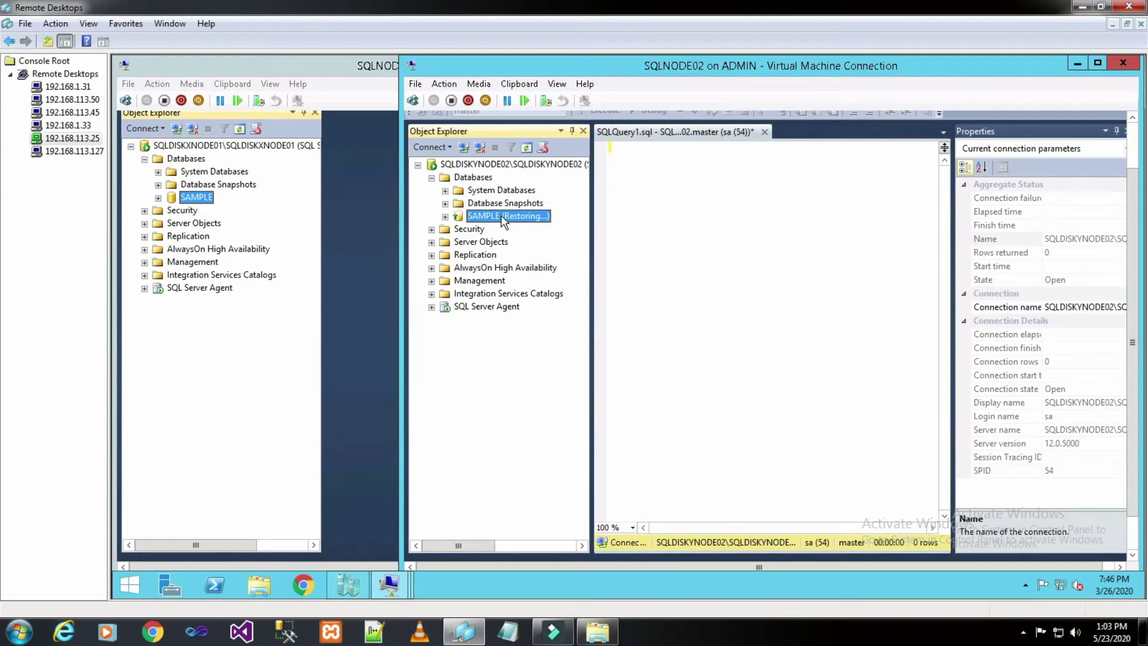
right_click(504, 222)
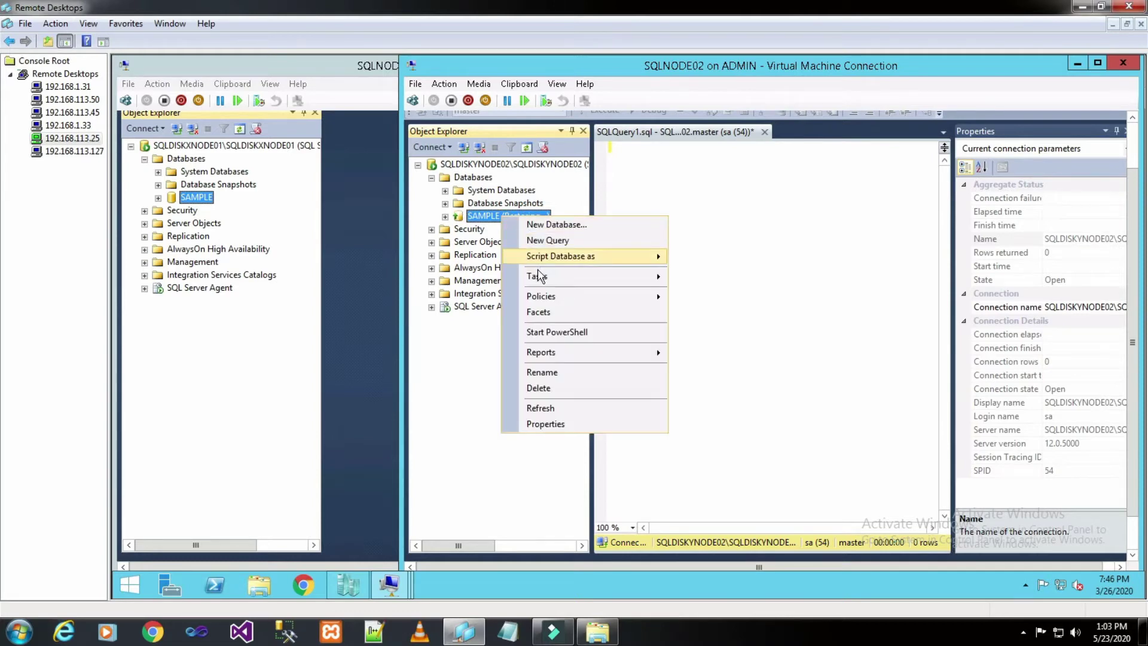
mouse_move(540, 276)
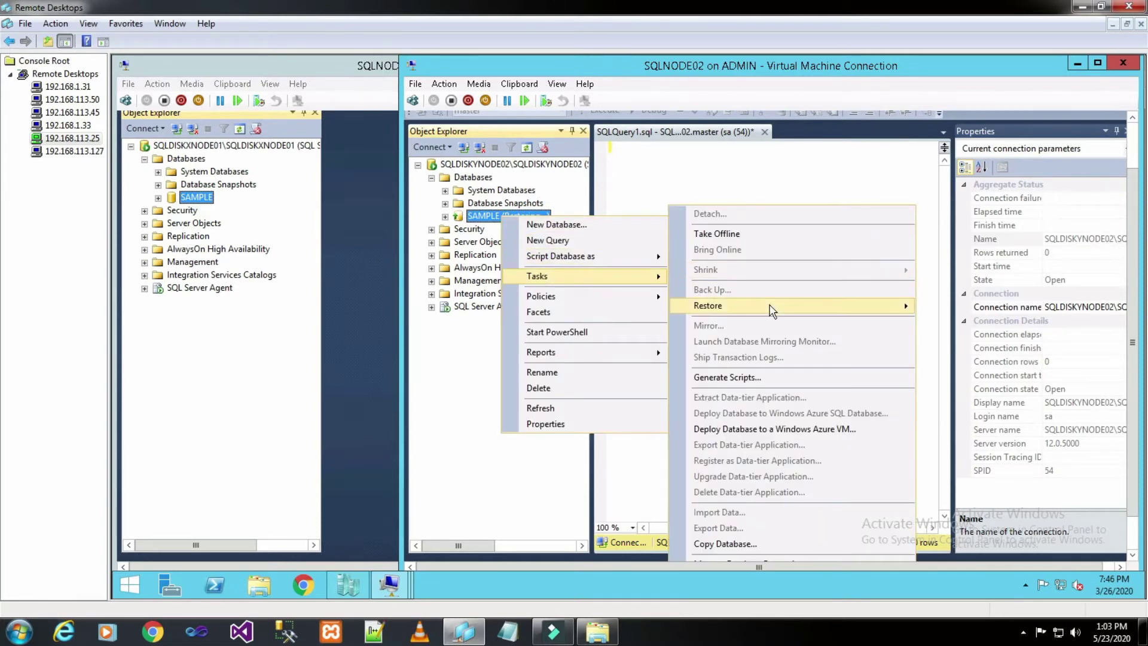
mouse_move(771, 306)
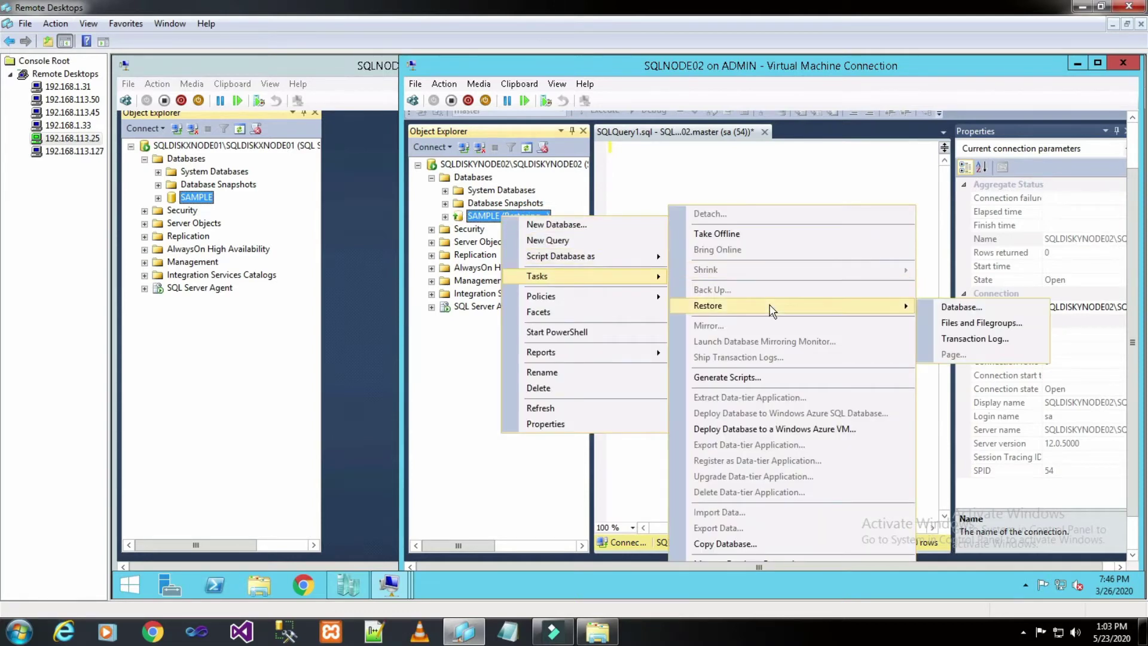
click(990, 338)
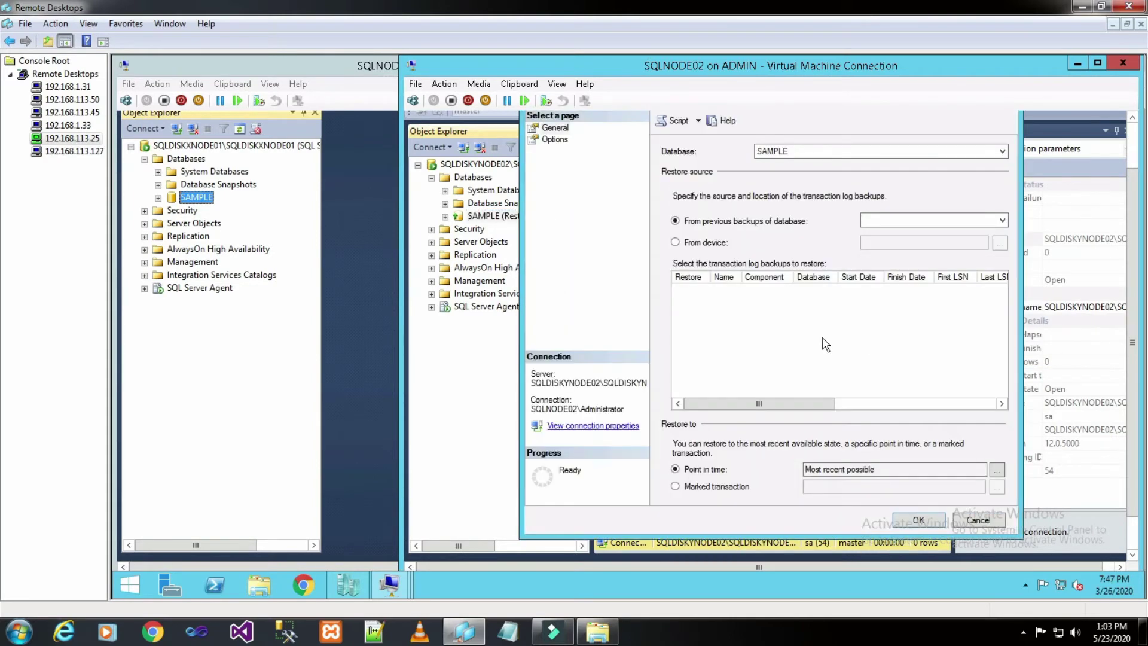
click(716, 244)
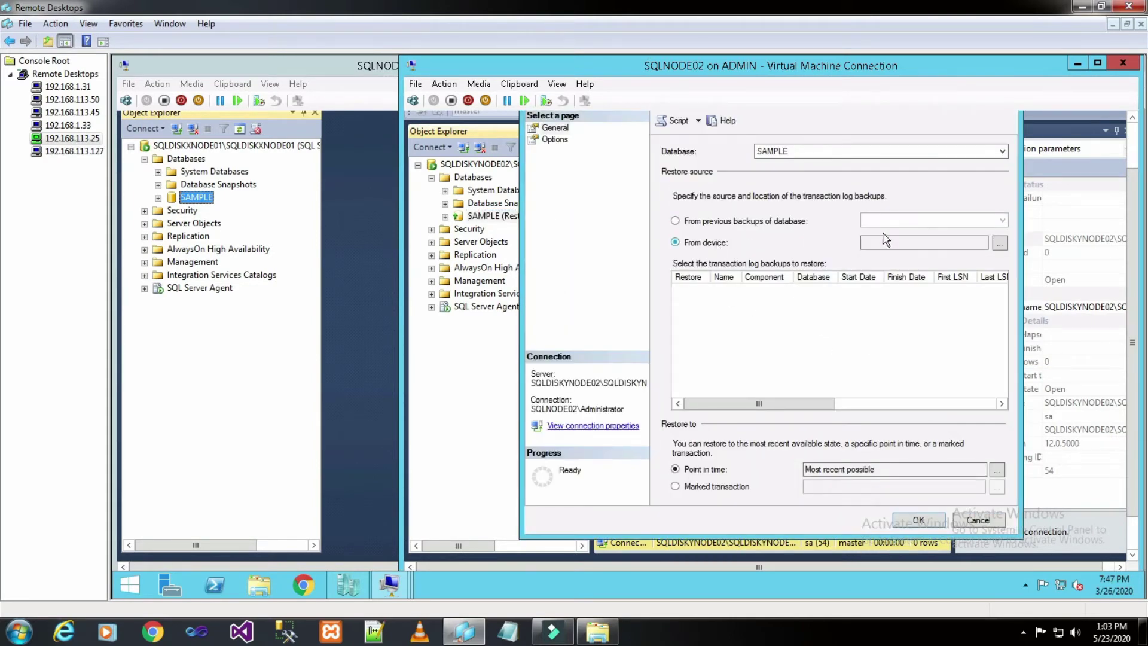
Add a backup file as the restore device and set the backup file location to C:\DATA.
click(1000, 243)
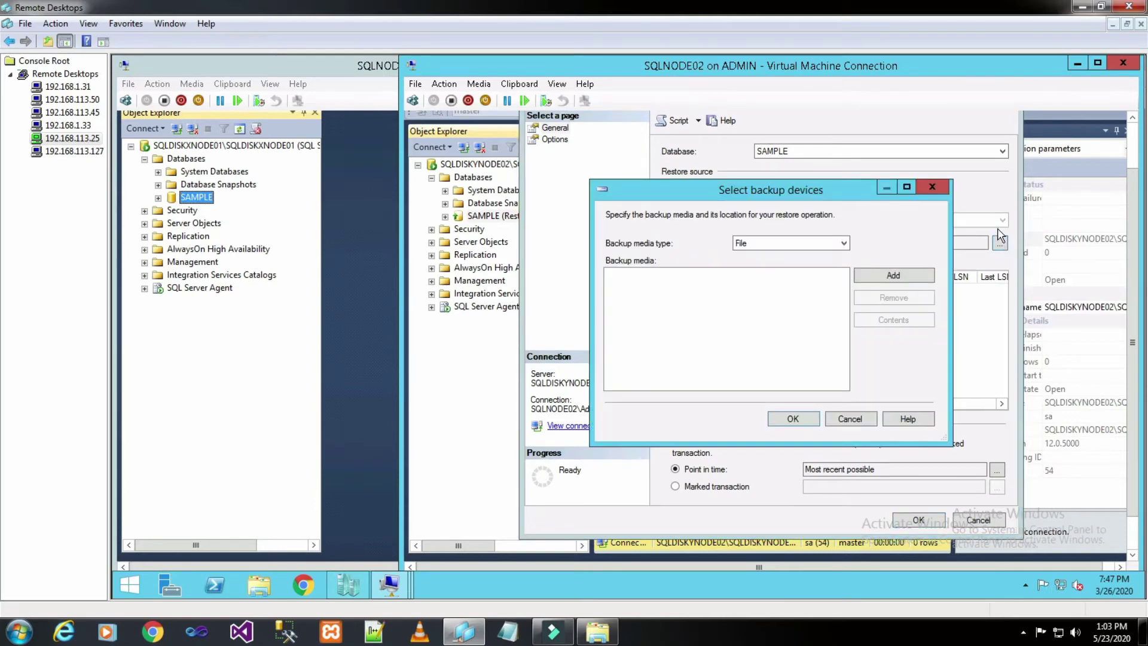
click(928, 279)
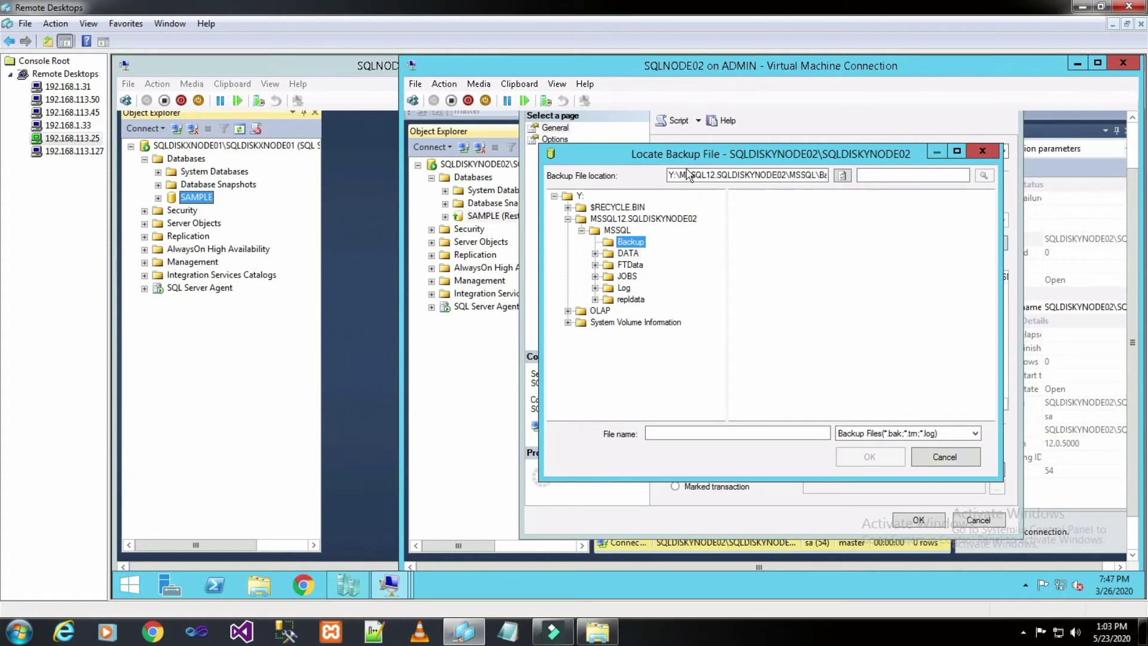
click(578, 222)
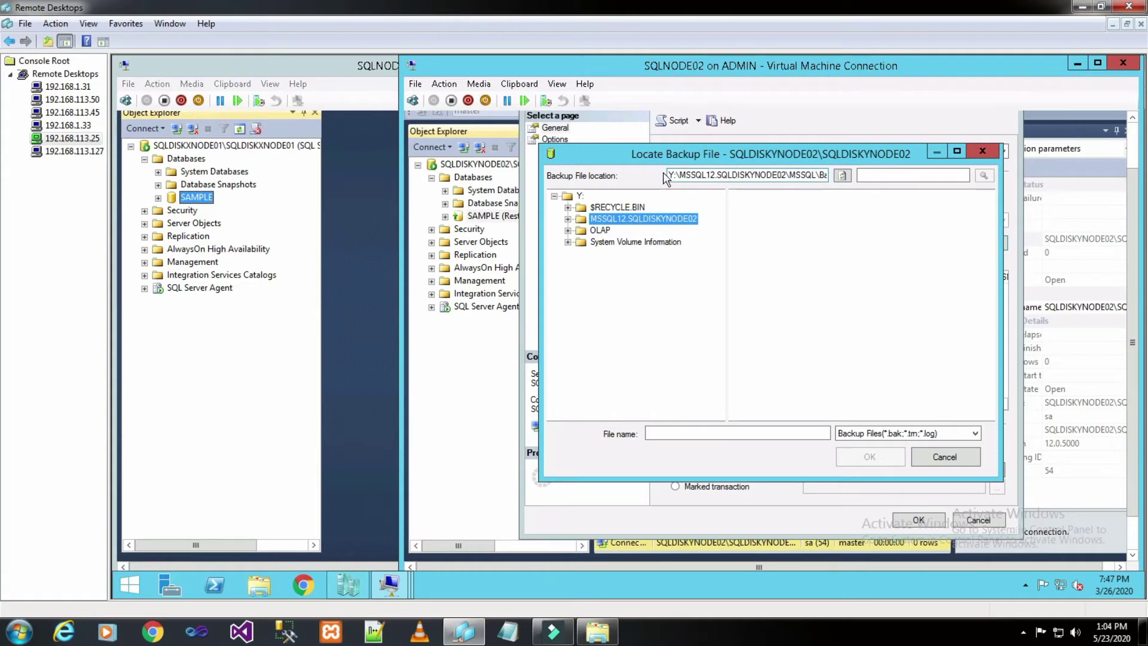
click(741, 250)
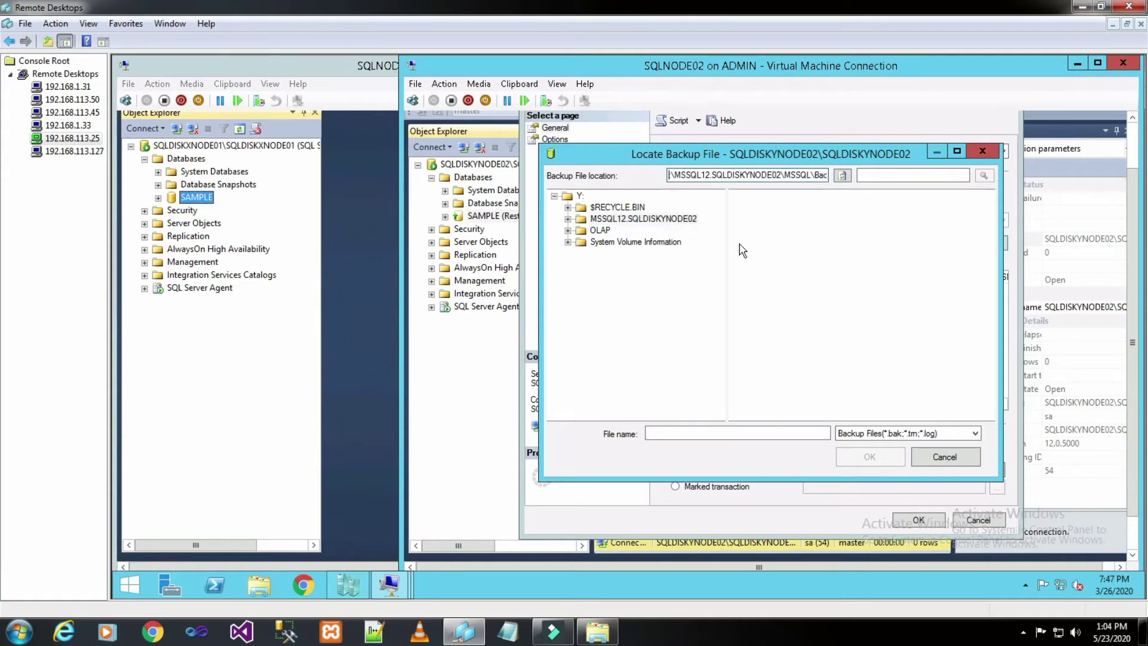
text(c)
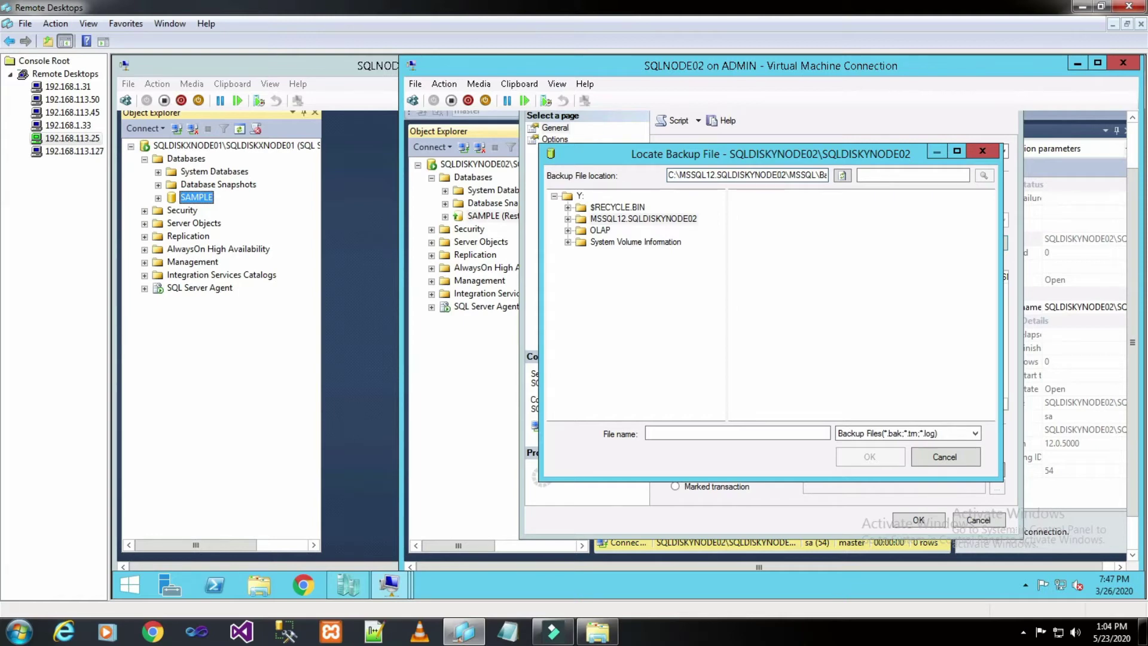
text(d)
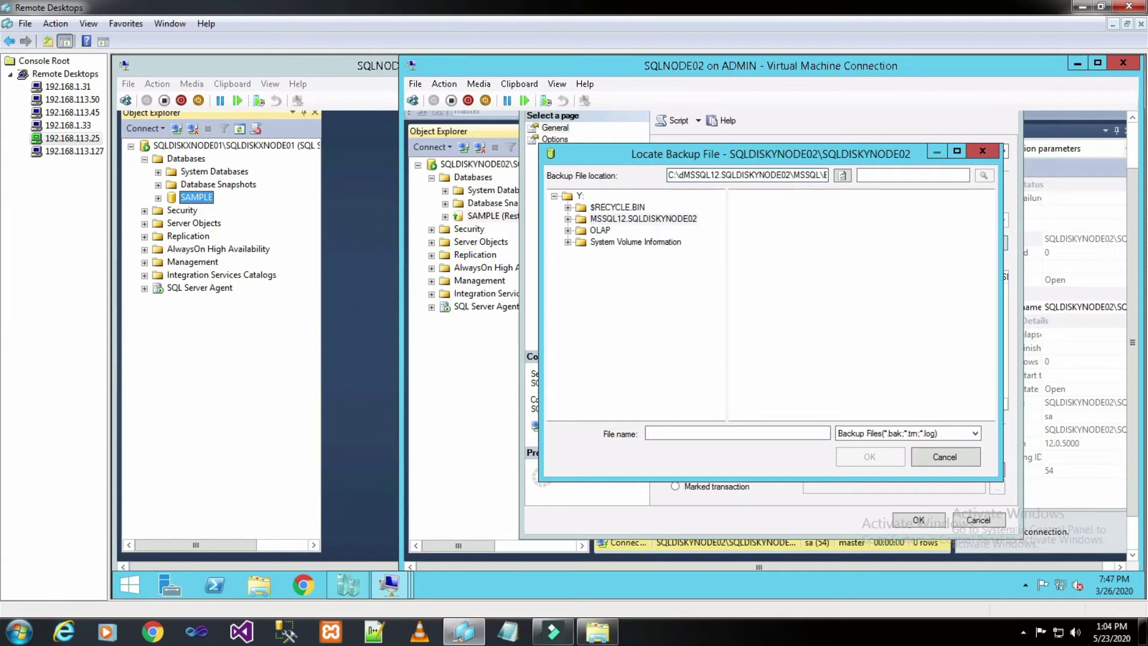
key(BackSpace)
text(DATA)
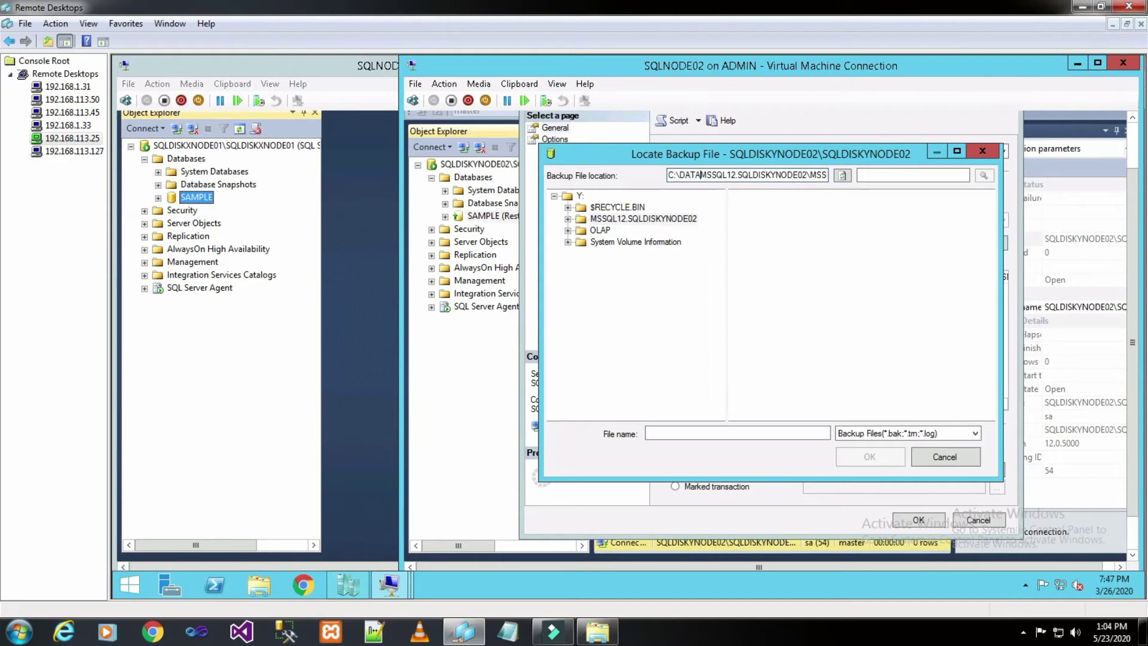
key(Delete)
key(Delete)
key(Delete)
key(Delete)
key(Delete)
key(Delete)
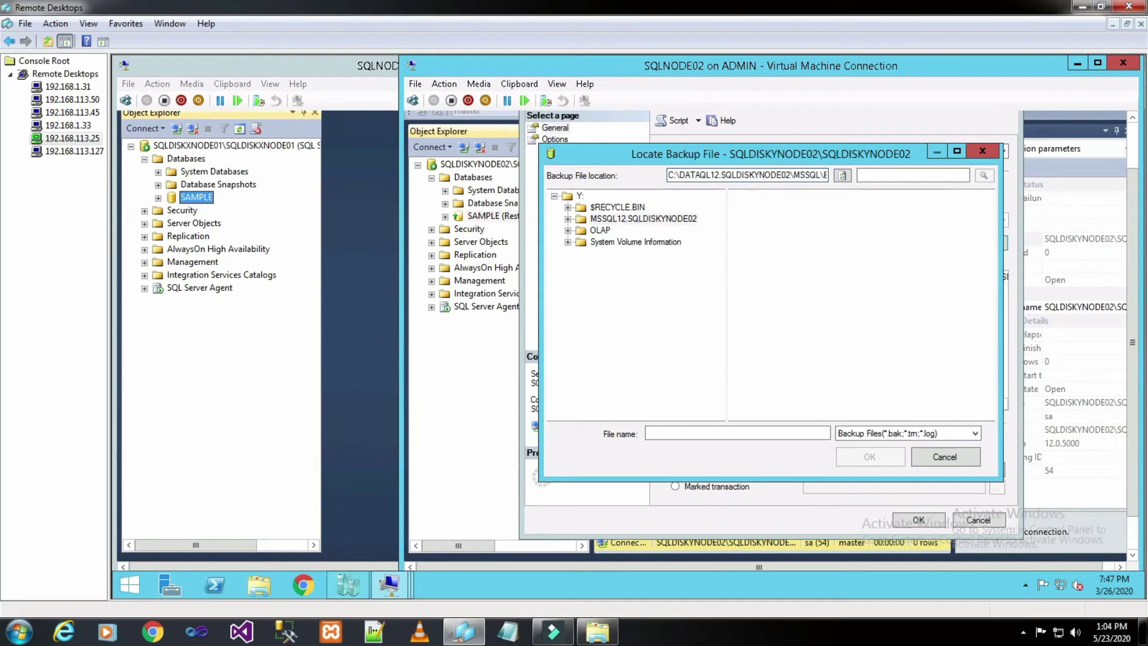
key(Right)
key(Delete)
key(Delete)
key(Delete)
key(Delete)
key(Delete)
key(Delete)
key(Delete)
key(Delete)
key(Delete)
key(Delete)
key(Delete)
key(Delete)
key(Delete)
key(Delete)
key(Delete)
key(Delete)
key(Delete)
key(Delete)
key(Delete)
key(Delete)
key(Delete)
key(Delete)
key(Delete)
key(Delete)
key(Delete)
key(Delete)
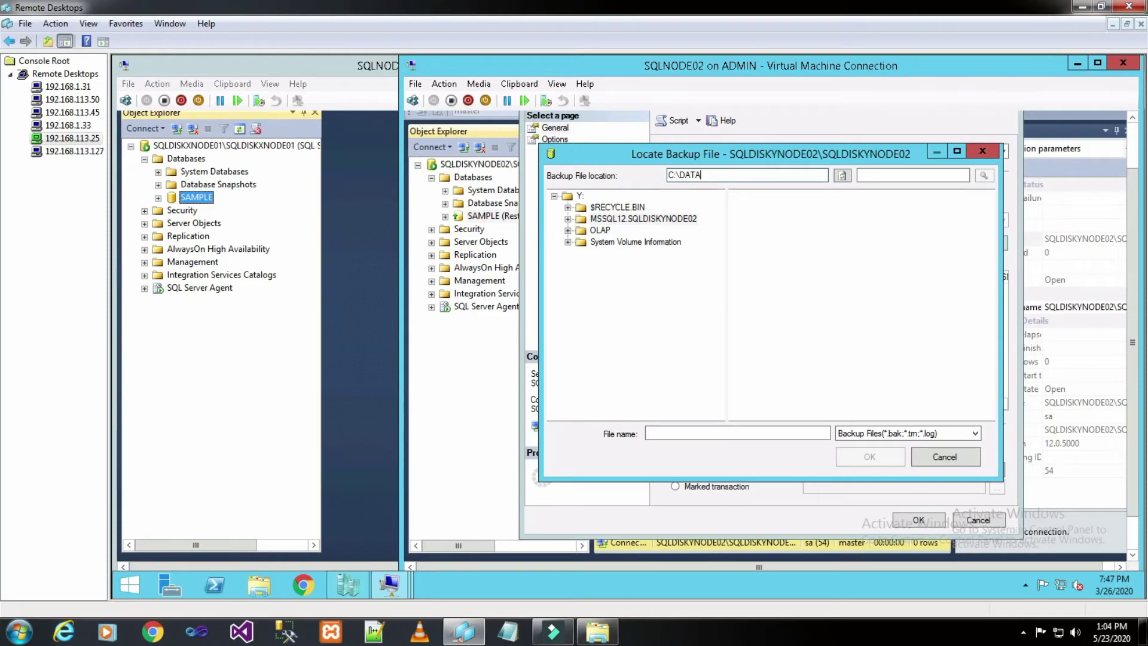
click(844, 175)
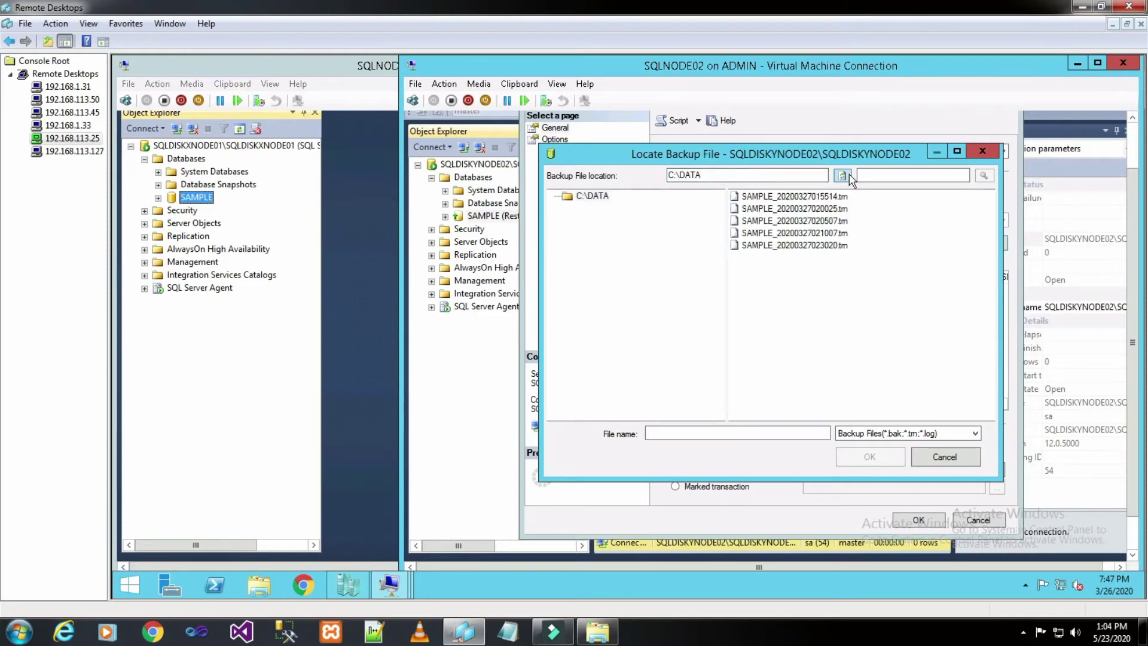
Choose SAMPLE_20200327023020.trn as the backup media for the transaction log restore.
click(813, 245)
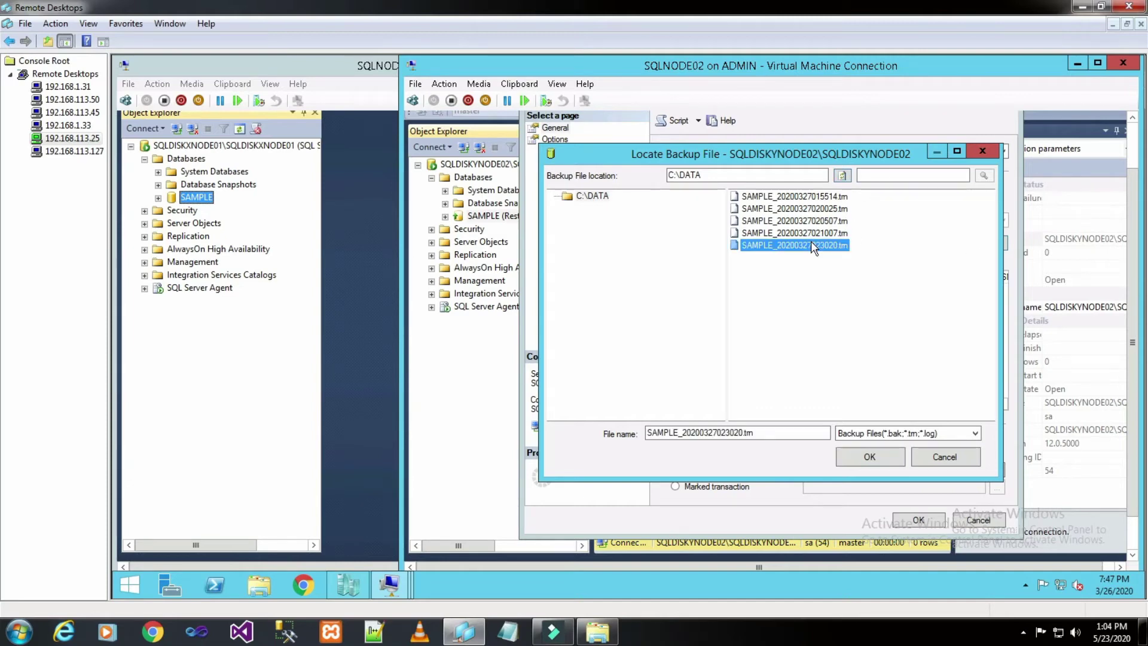
click(869, 457)
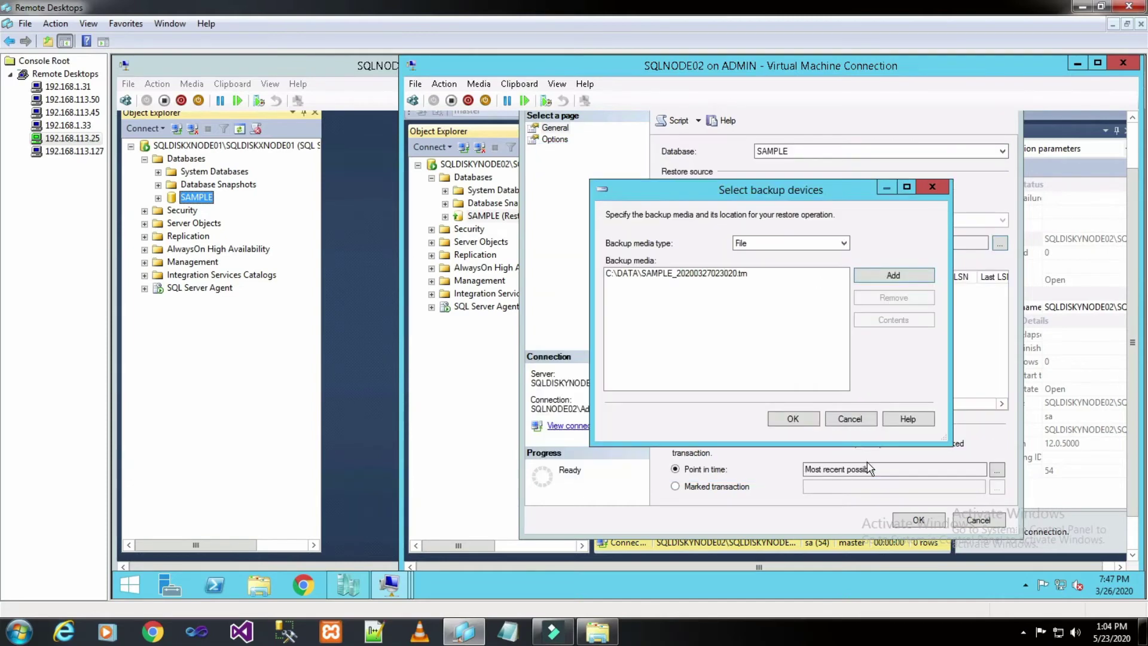
click(748, 277)
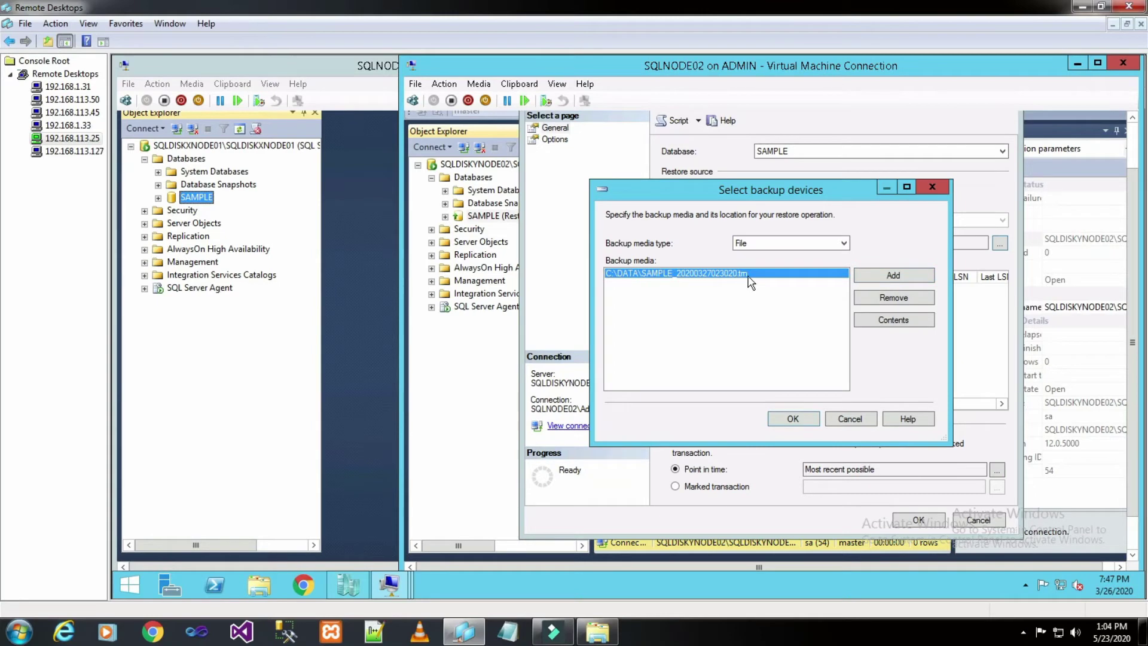
click(793, 419)
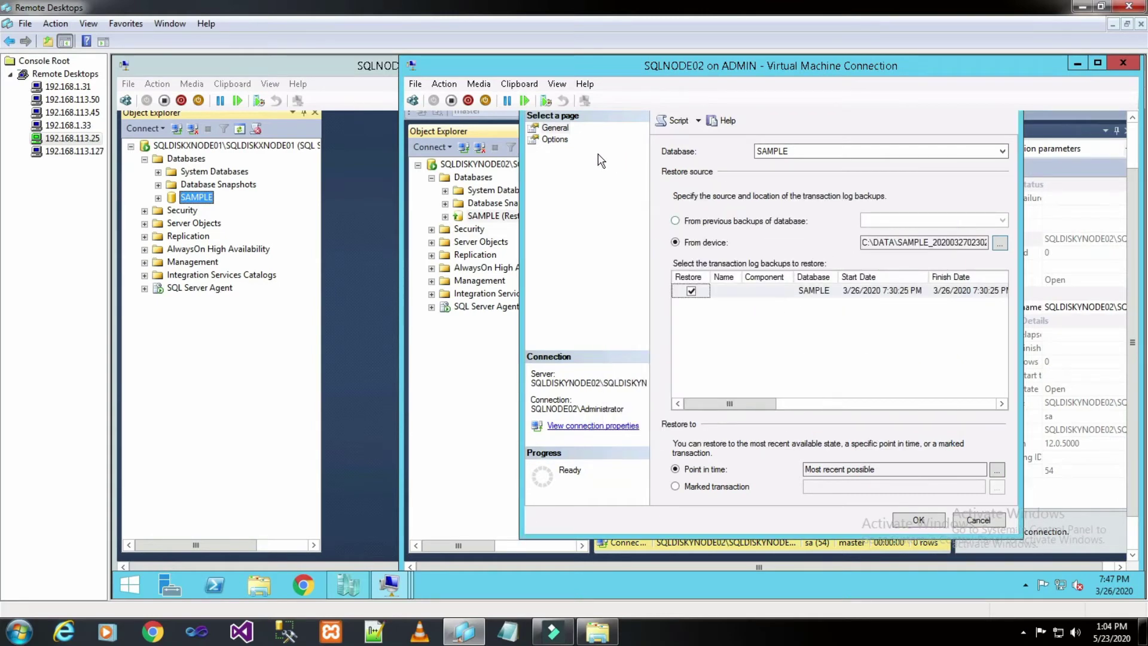
Try to restore the selected transaction log with the RESTORE WITH RECOVERY state.
click(561, 141)
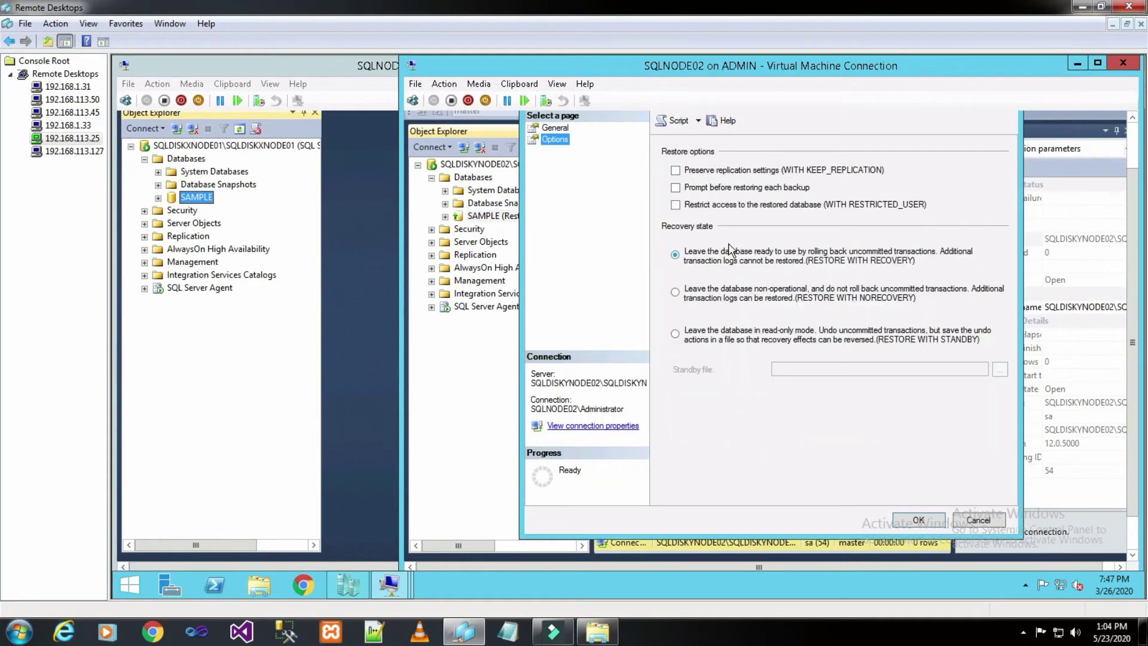
click(921, 519)
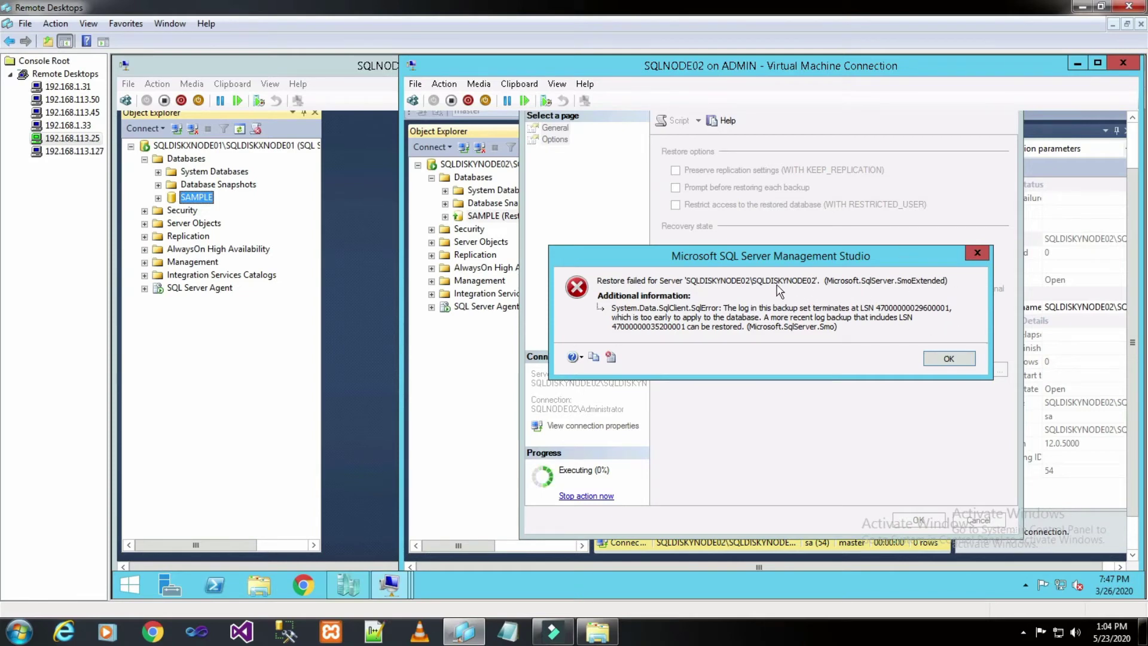
click(946, 360)
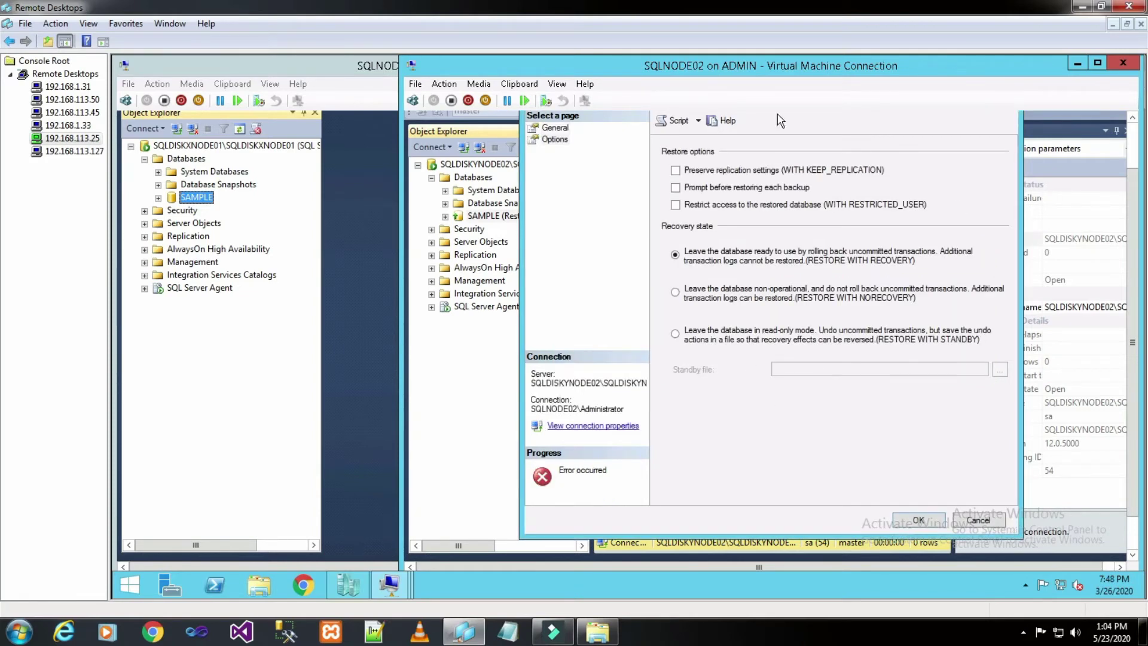
Deselect the listed log backup for restore and remove C:\DATA\SAMPLE_20200327023020.trn from the backup media.
click(556, 129)
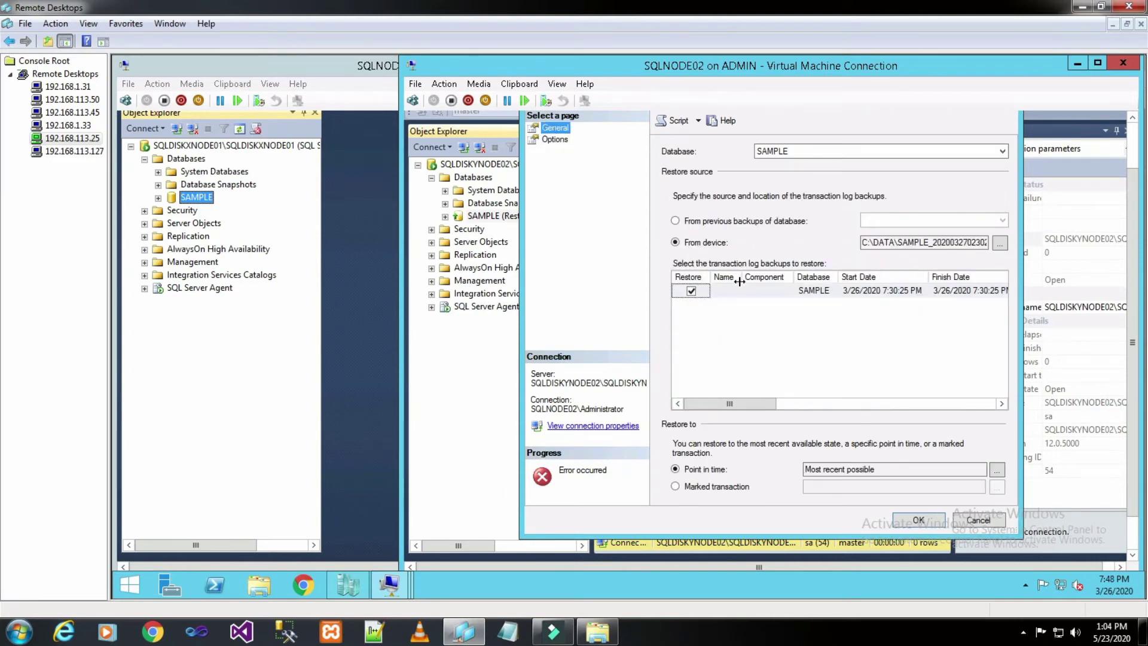
click(1000, 243)
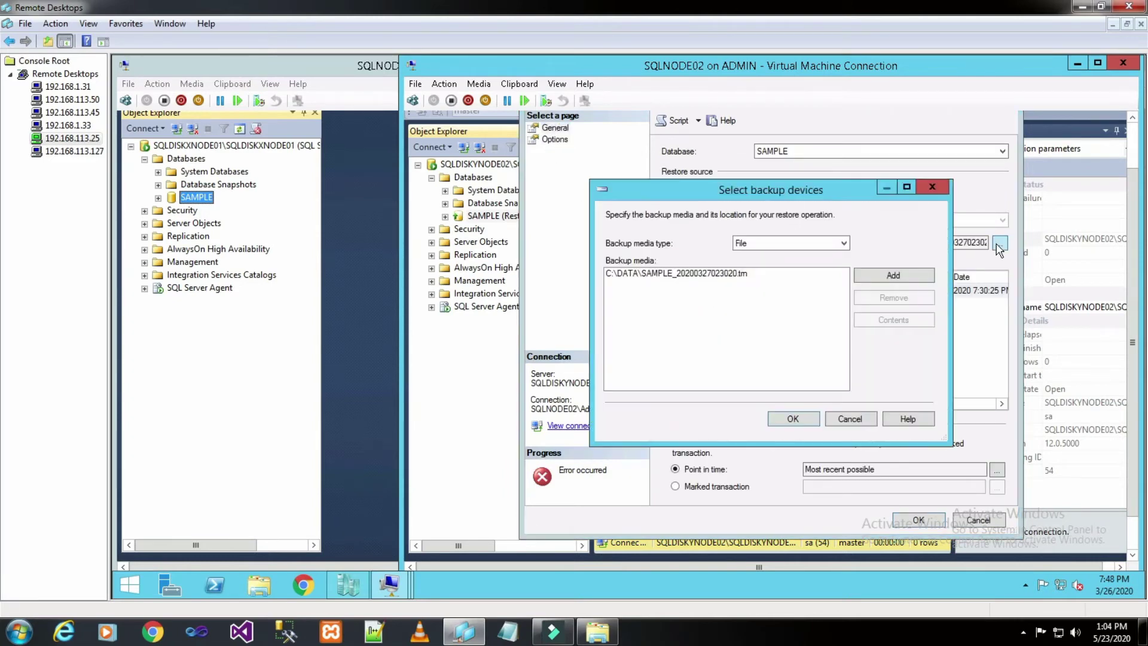
click(846, 418)
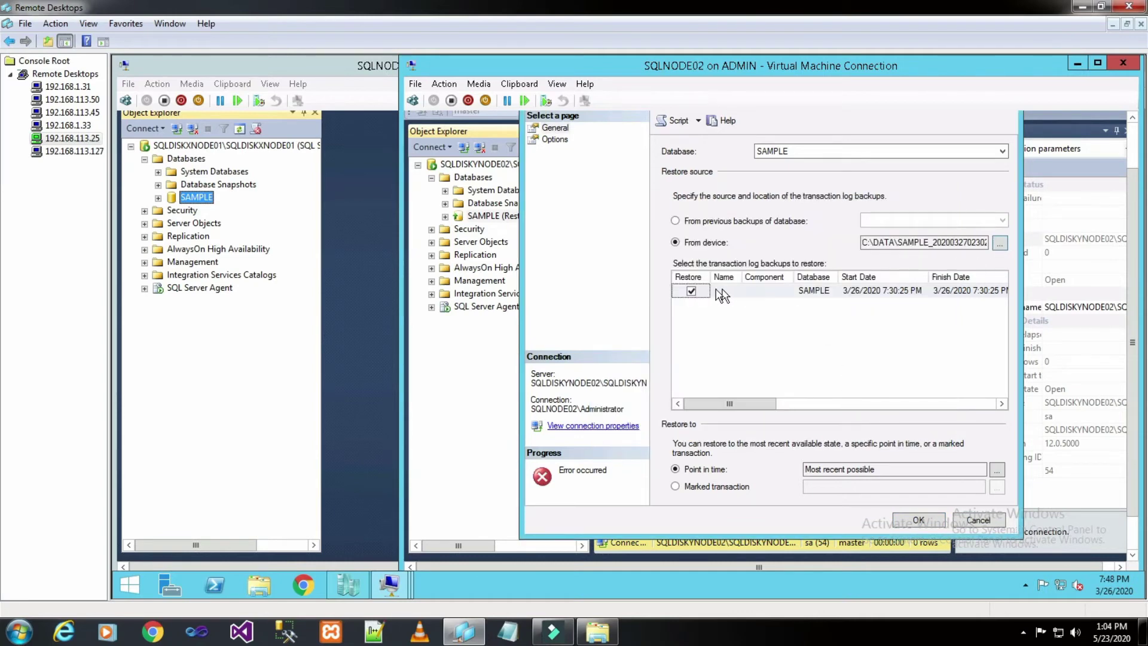
click(692, 293)
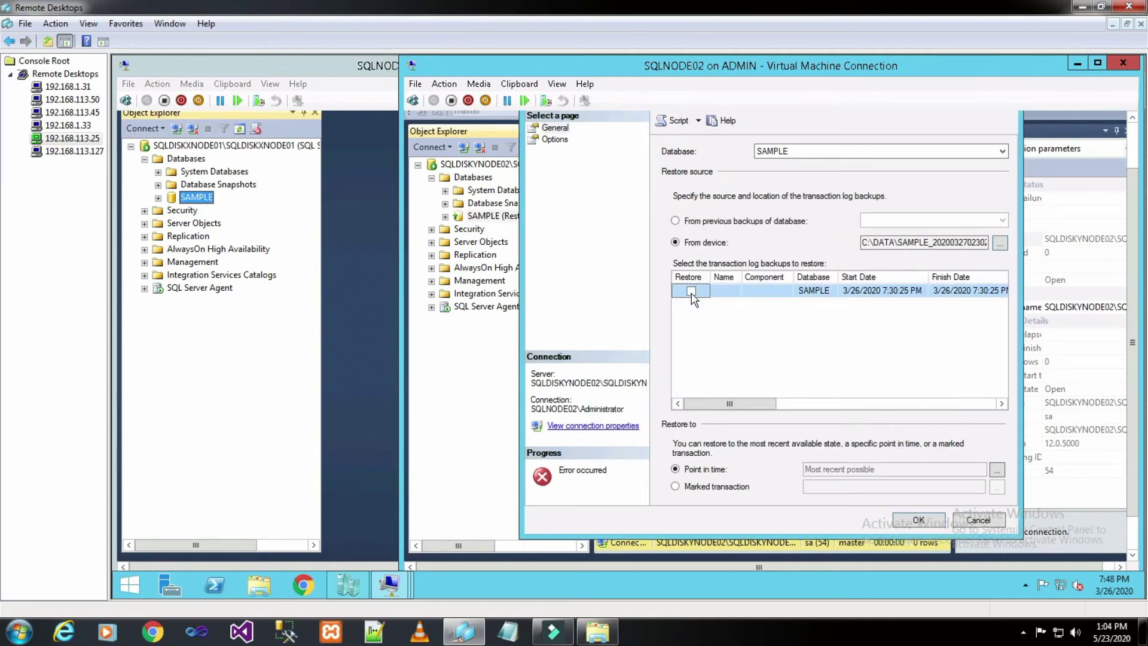
click(1000, 244)
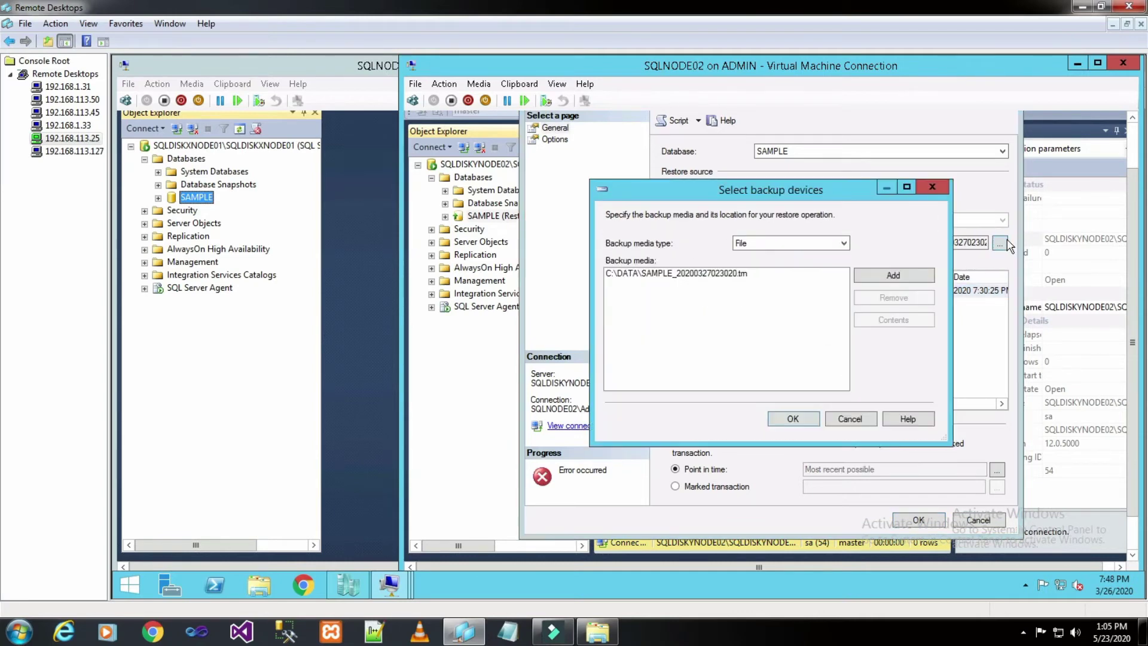
click(730, 274)
click(886, 294)
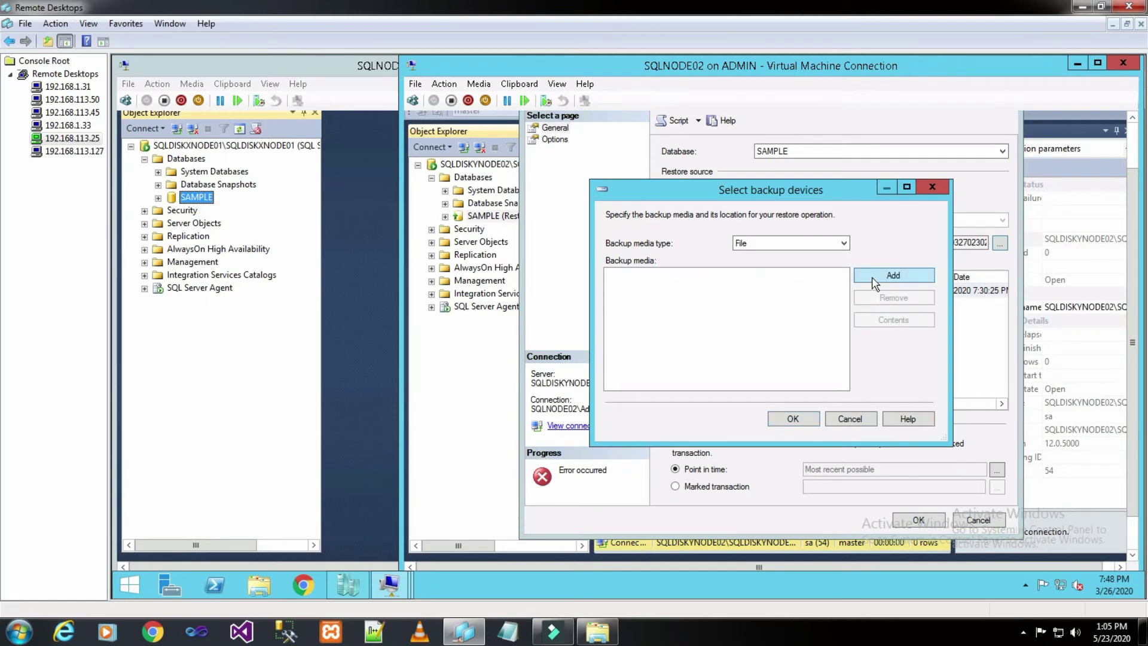
Start adding another backup file and select the whole default backup file location path.
click(874, 281)
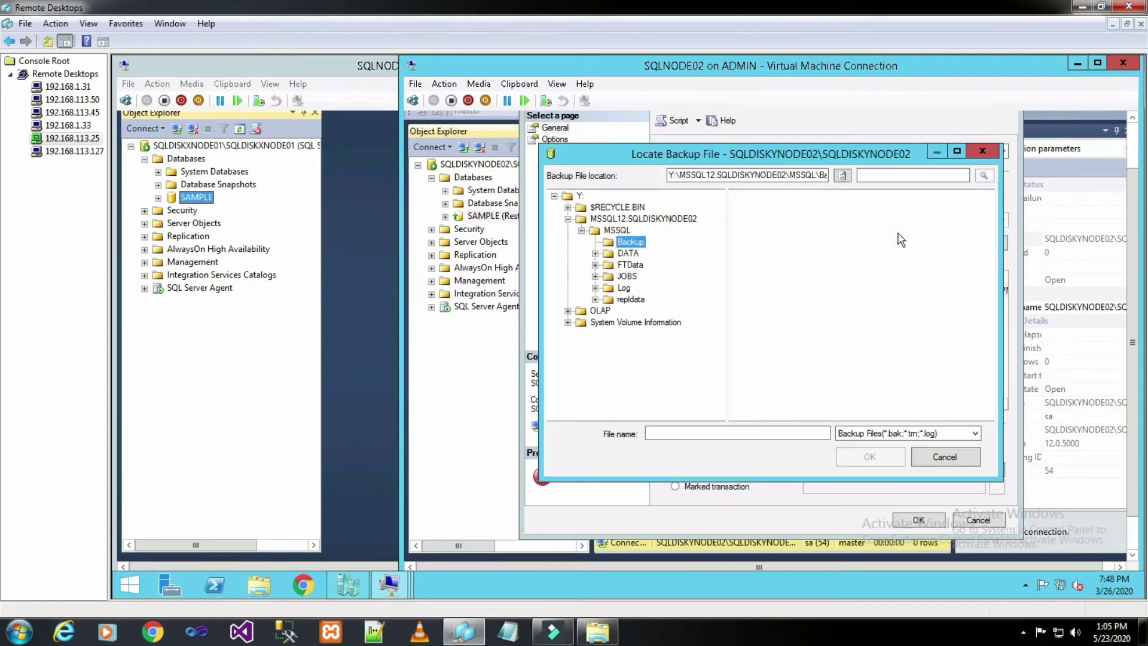
click(734, 176)
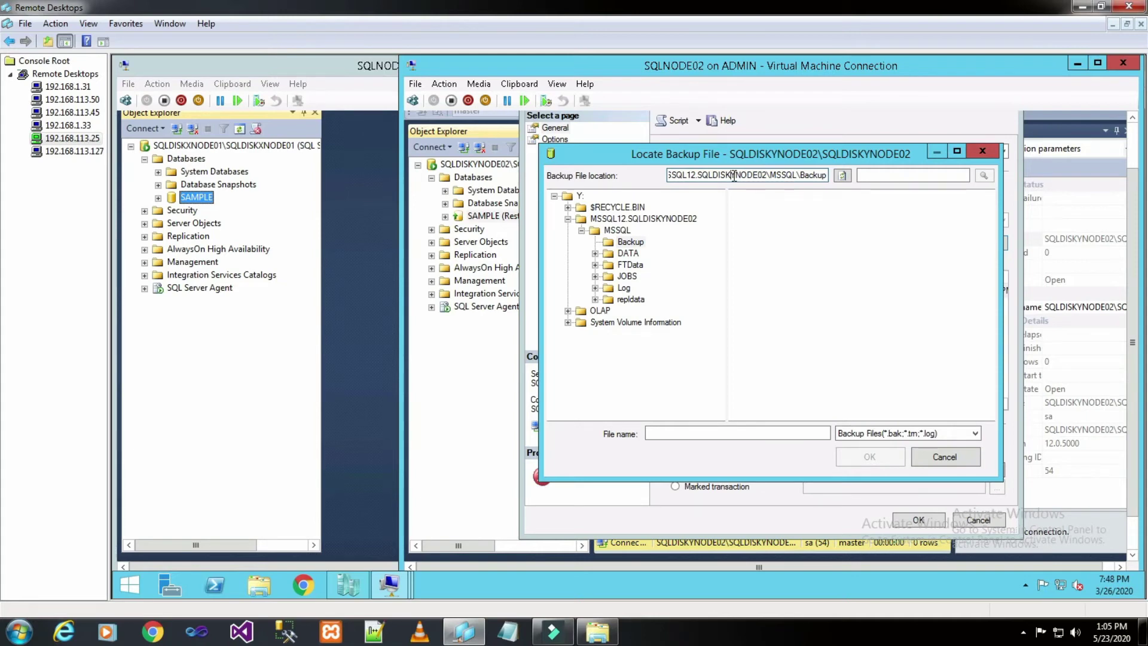
double_click(734, 176)
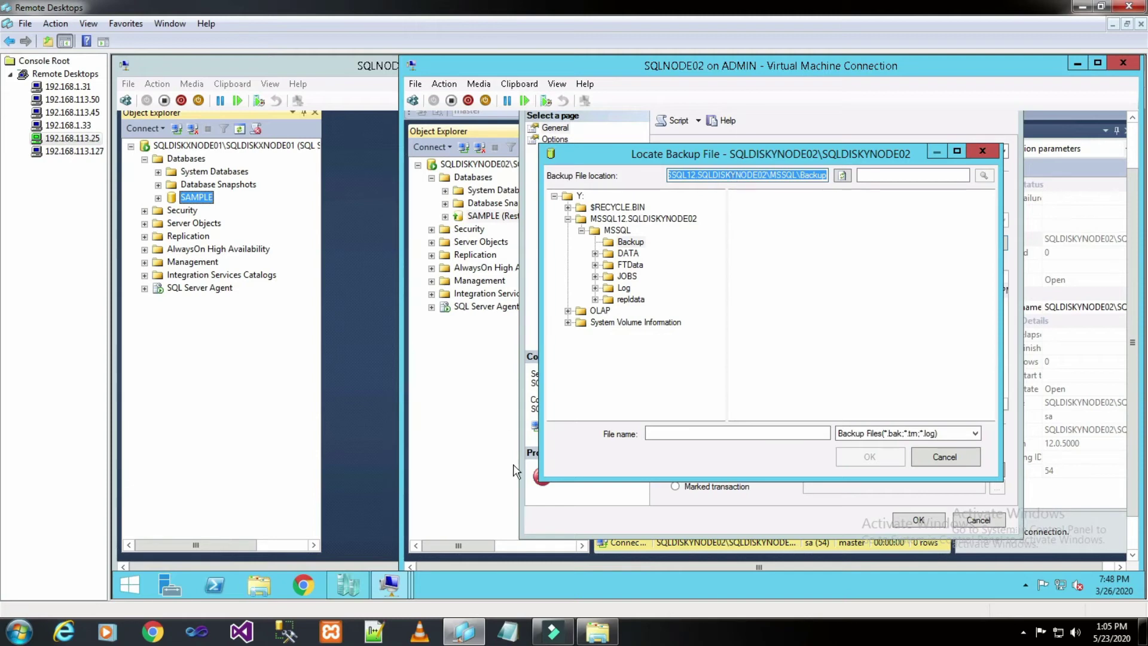
Copy the M:\LogShippingBackup folder path in File Explorer and return to the Locate Backup File dialog in SQL Server Management Studio.
drag(1137, 323, 1138, 408)
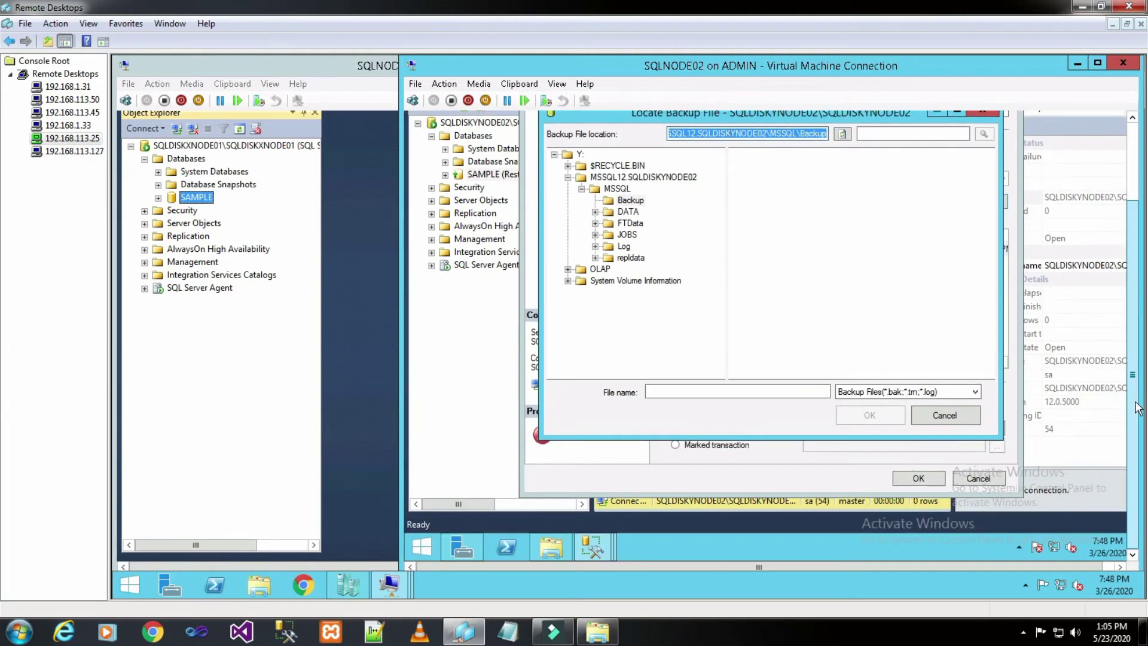
click(545, 555)
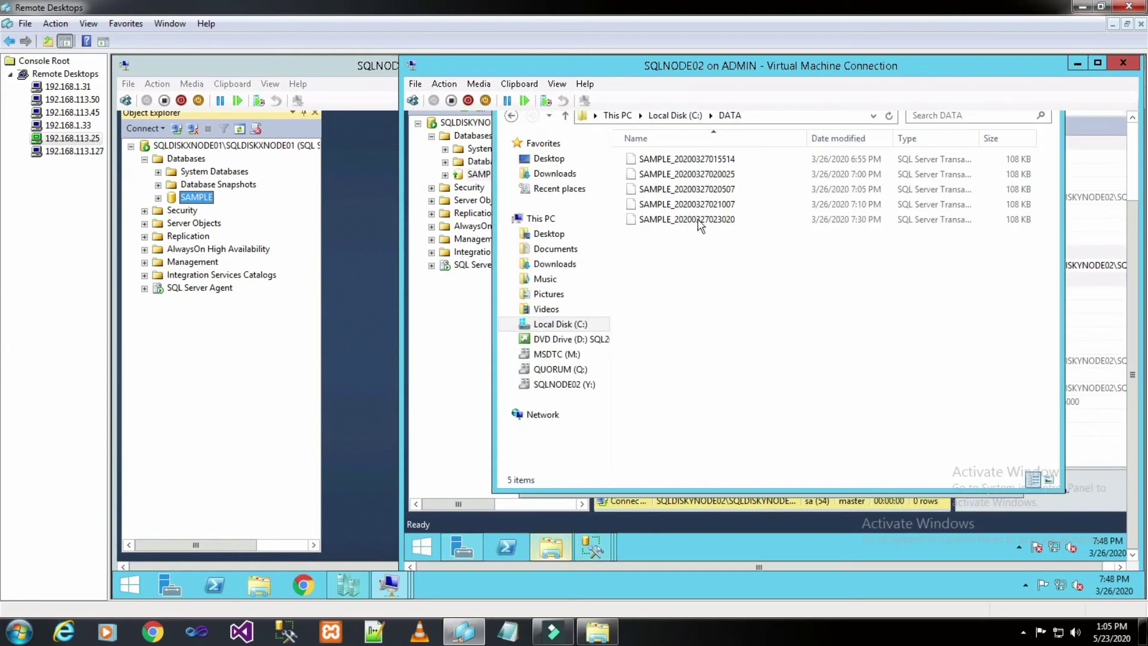
click(564, 355)
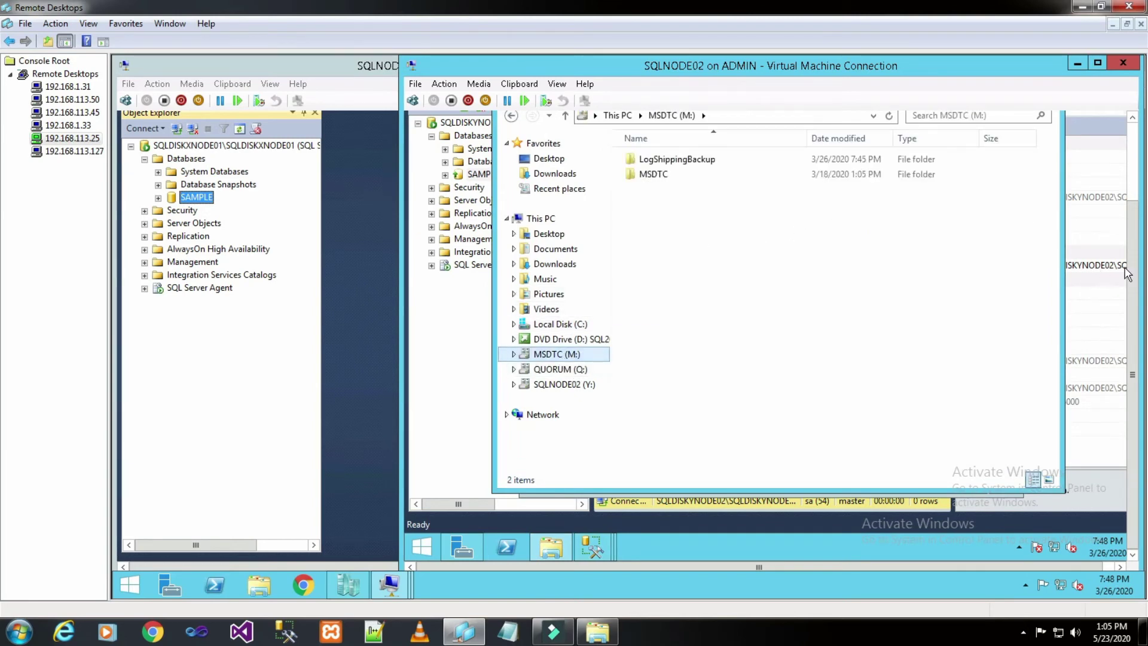
double_click(712, 159)
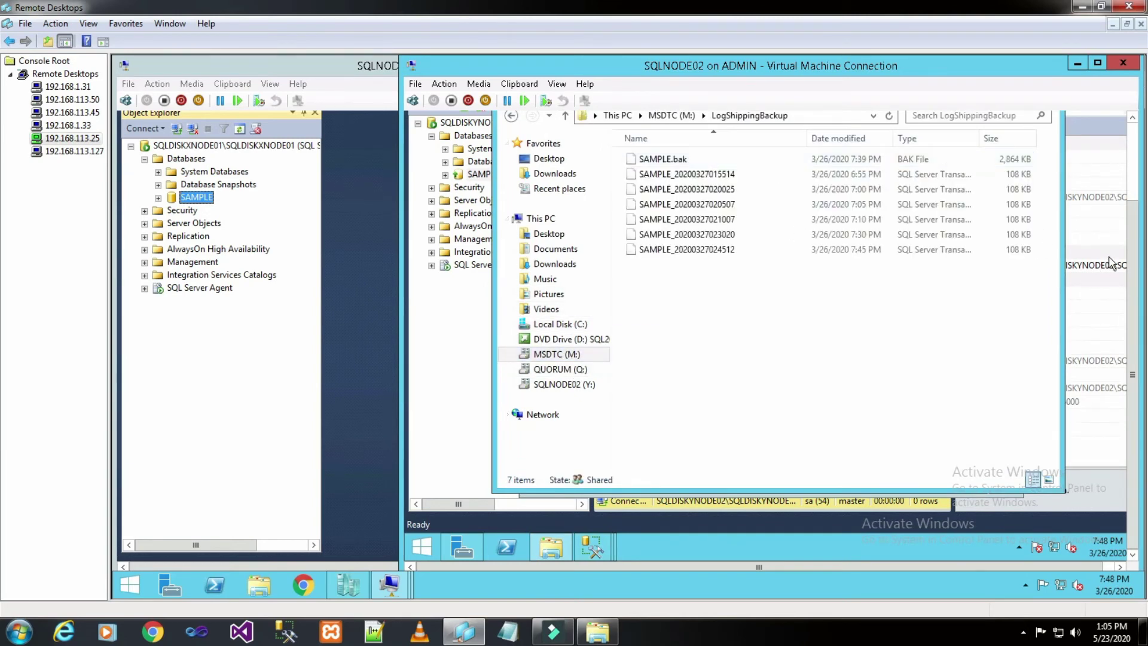
click(1132, 271)
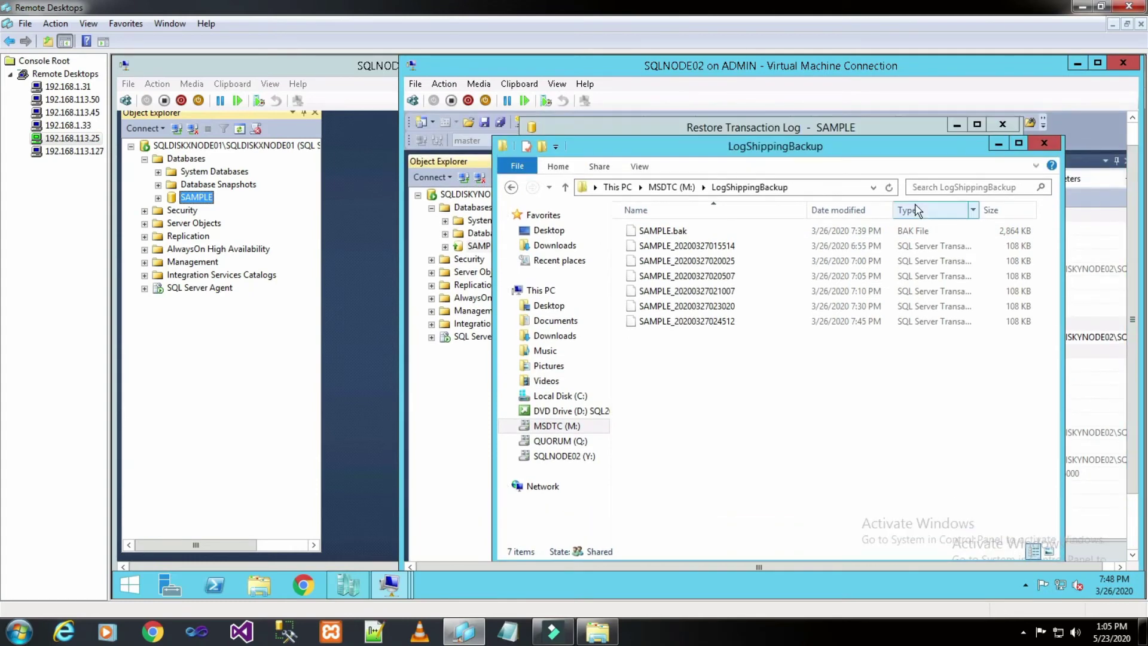
click(830, 187)
right_click(670, 186)
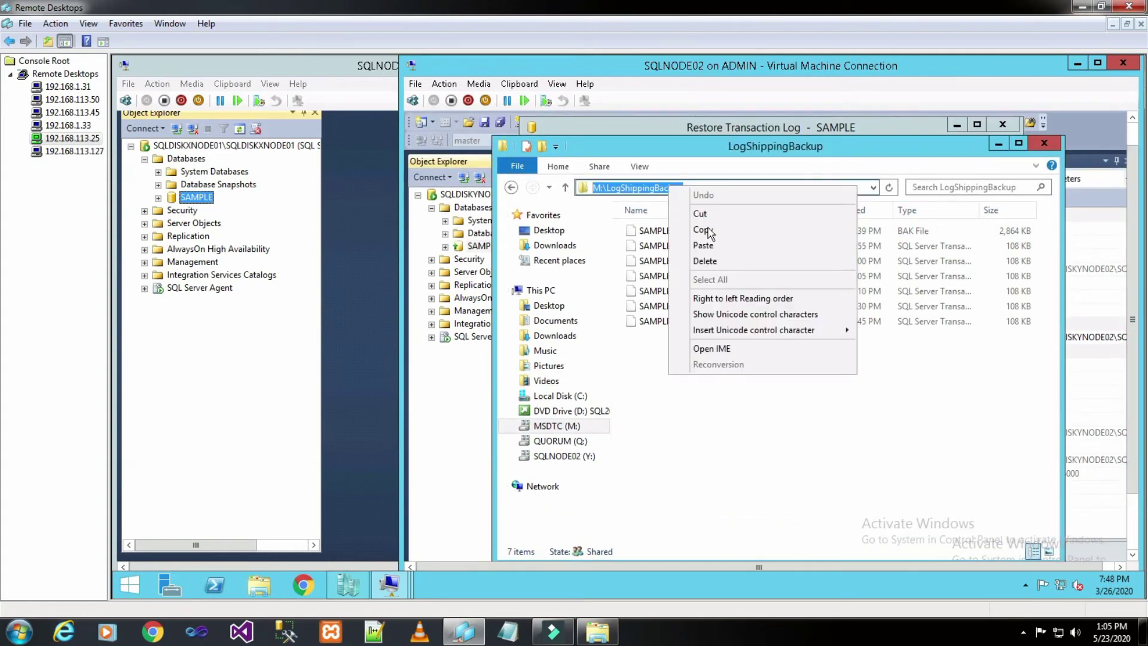
click(709, 227)
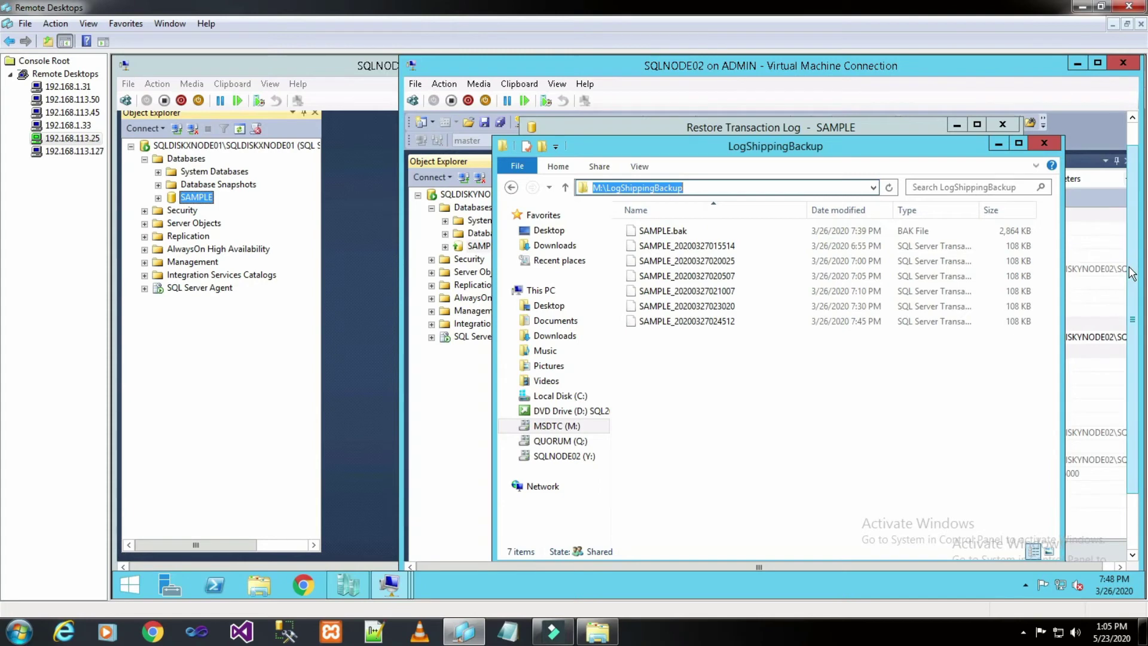
click(1132, 365)
click(599, 549)
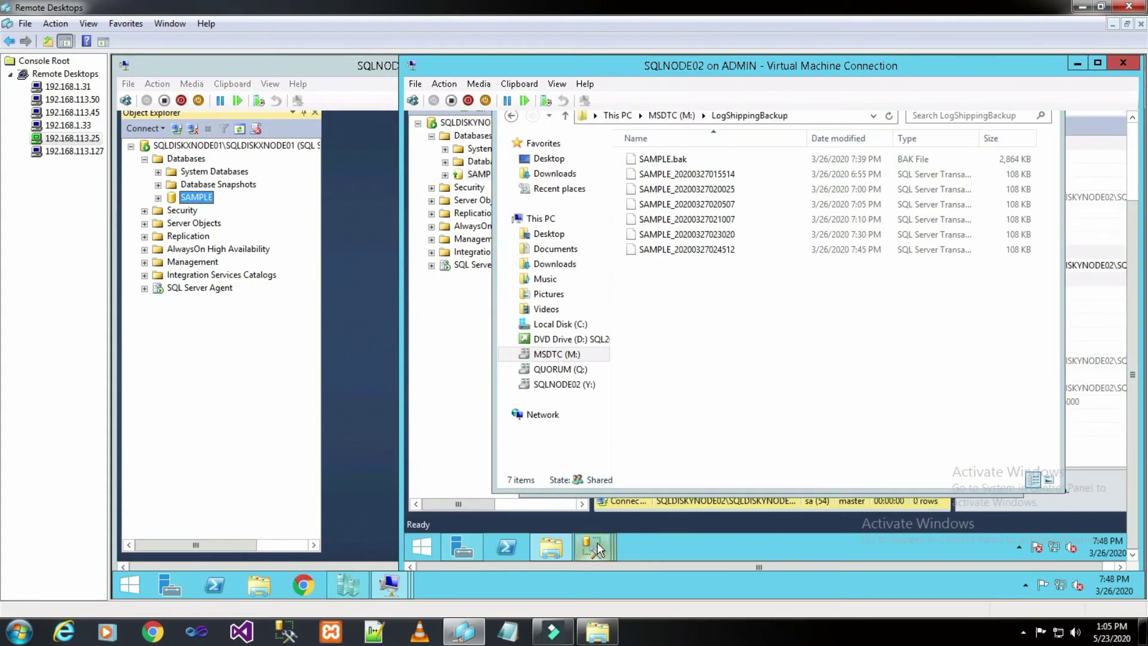
click(977, 450)
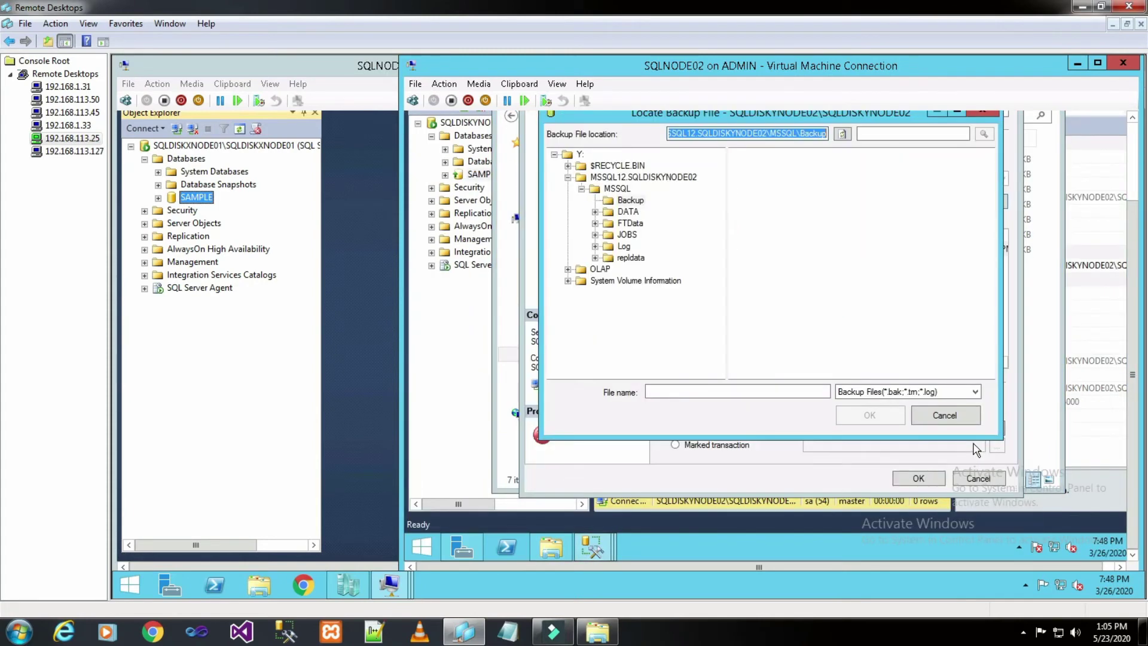
Set the backup file location to M:\LogShippingBackup and use SAMPLE_20200327024512.trn as the backup media for the restore.
right_click(787, 127)
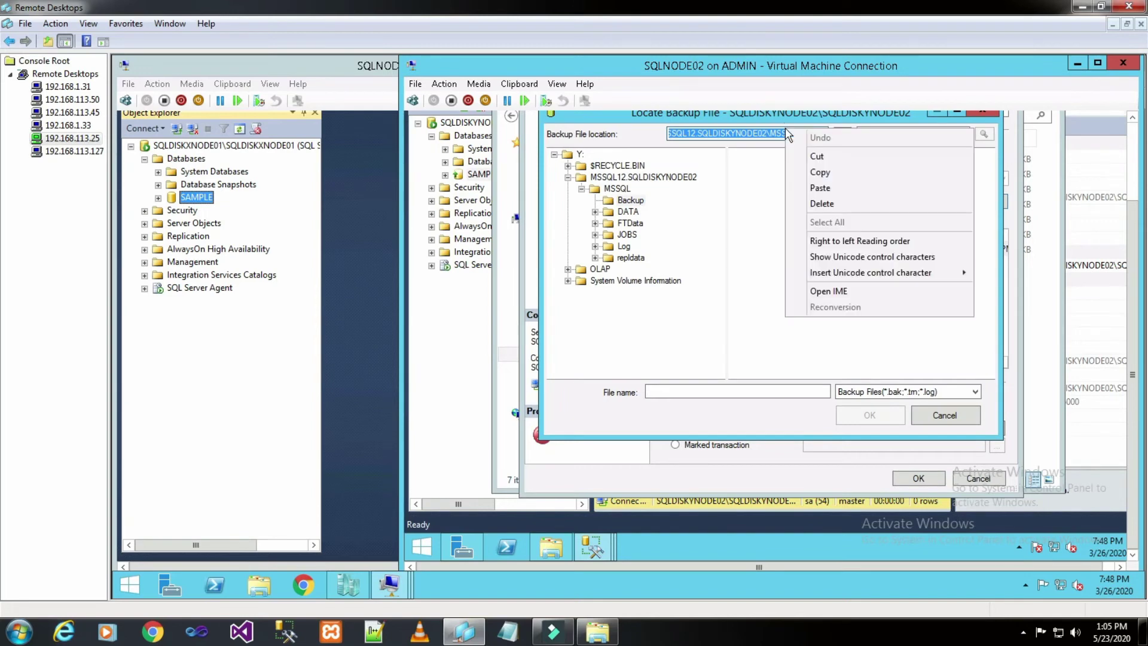
click(829, 189)
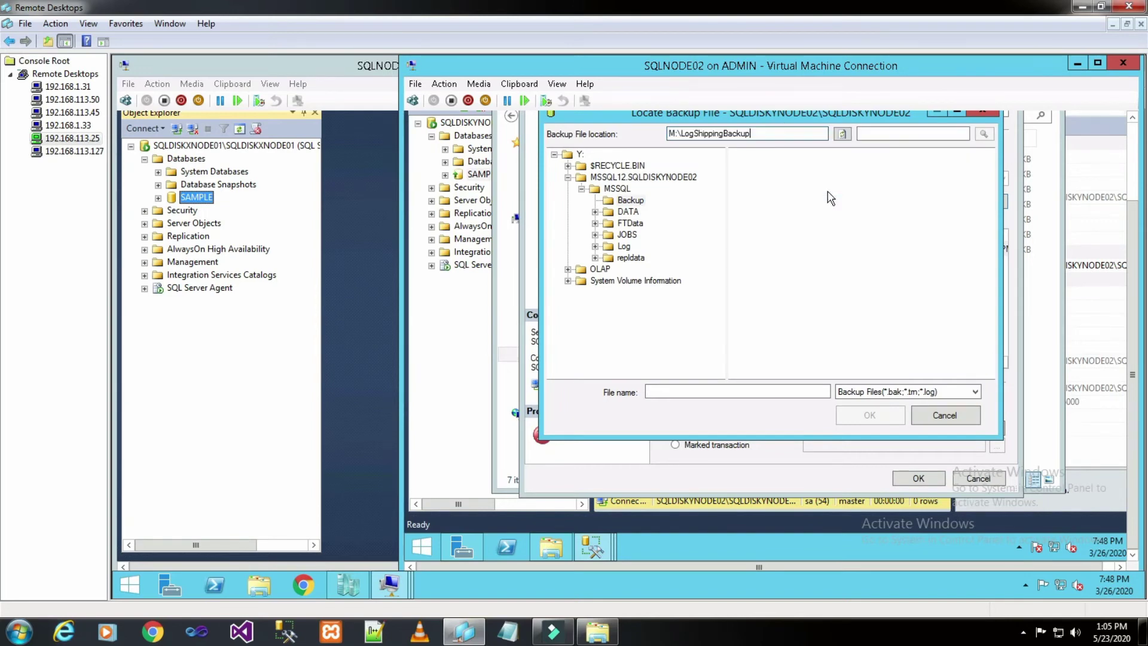
click(844, 134)
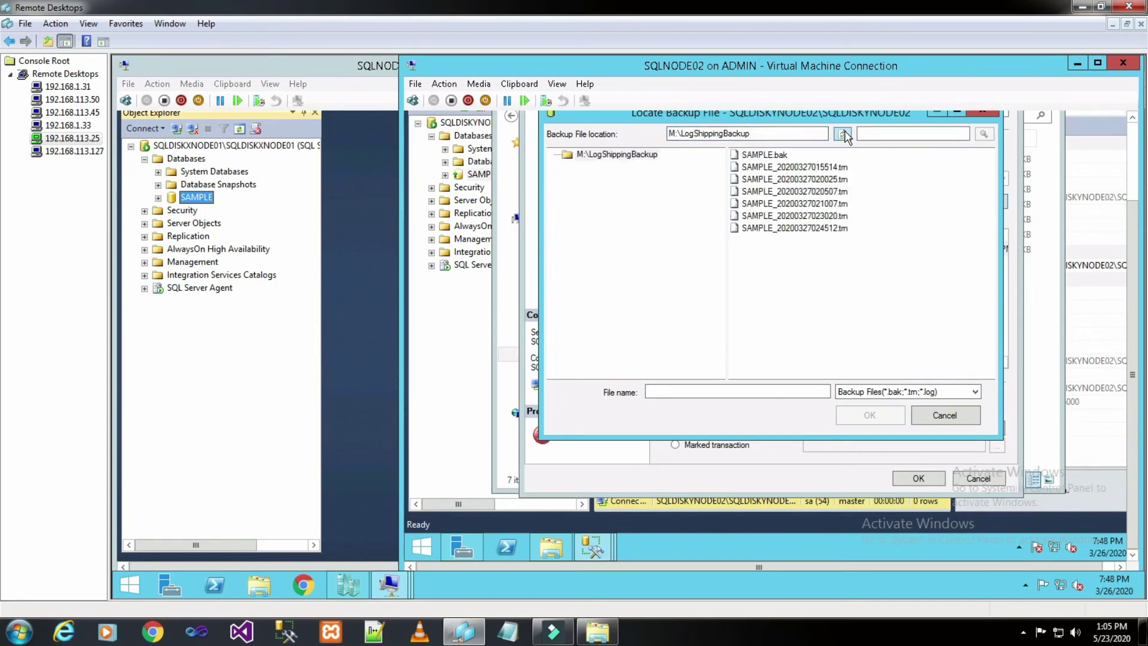
click(833, 228)
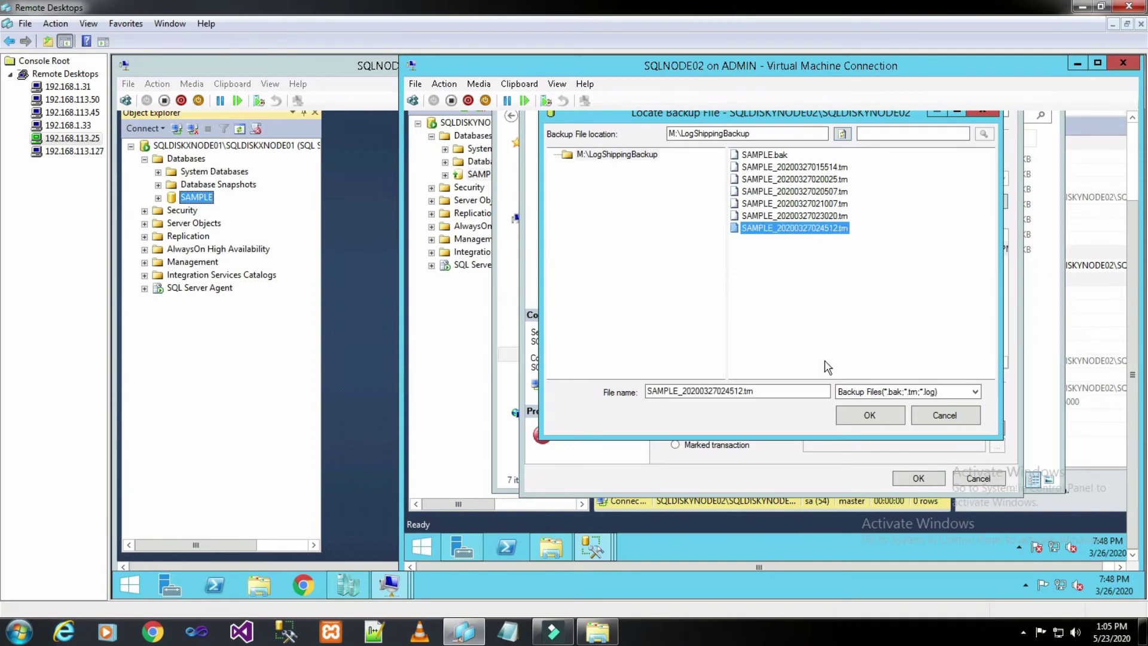
click(864, 419)
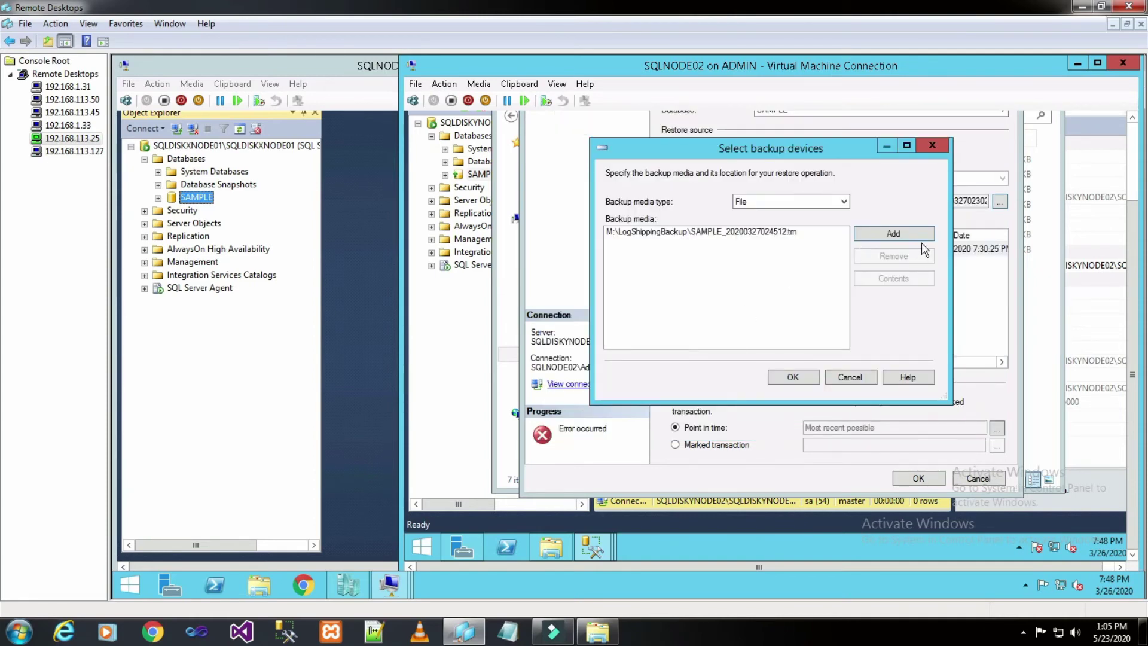
click(802, 382)
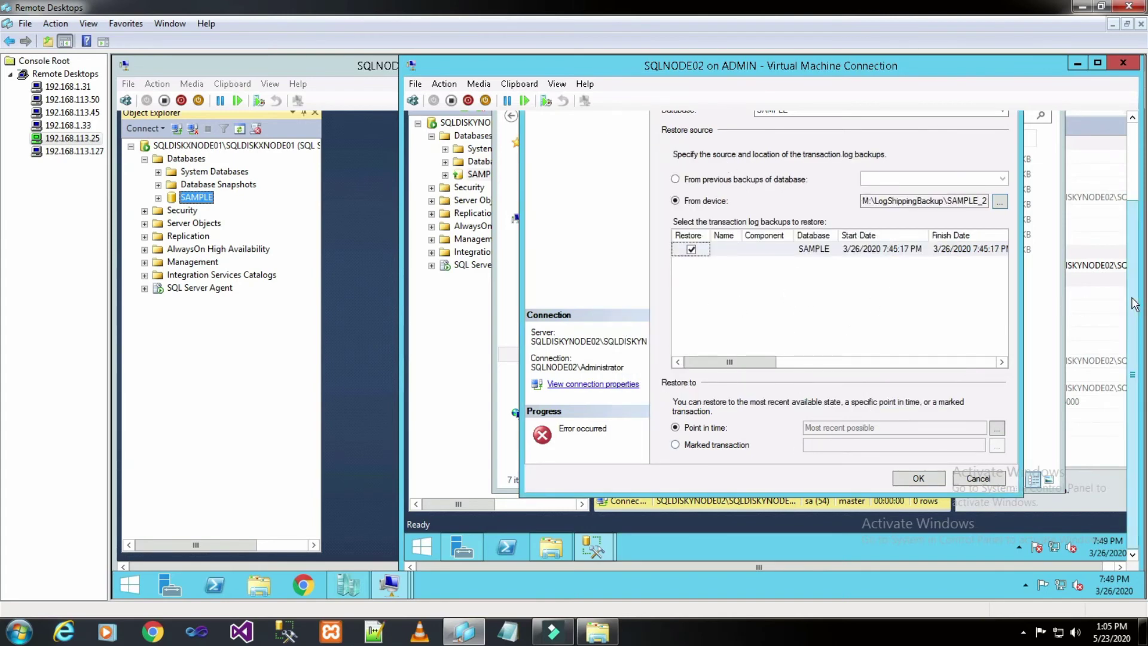
Restore the selected SAMPLE transaction log on SQLNODE02 with the RESTORE WITH RECOVERY state and dismiss the completion message.
scroll(1134, 304, up, 3)
click(555, 198)
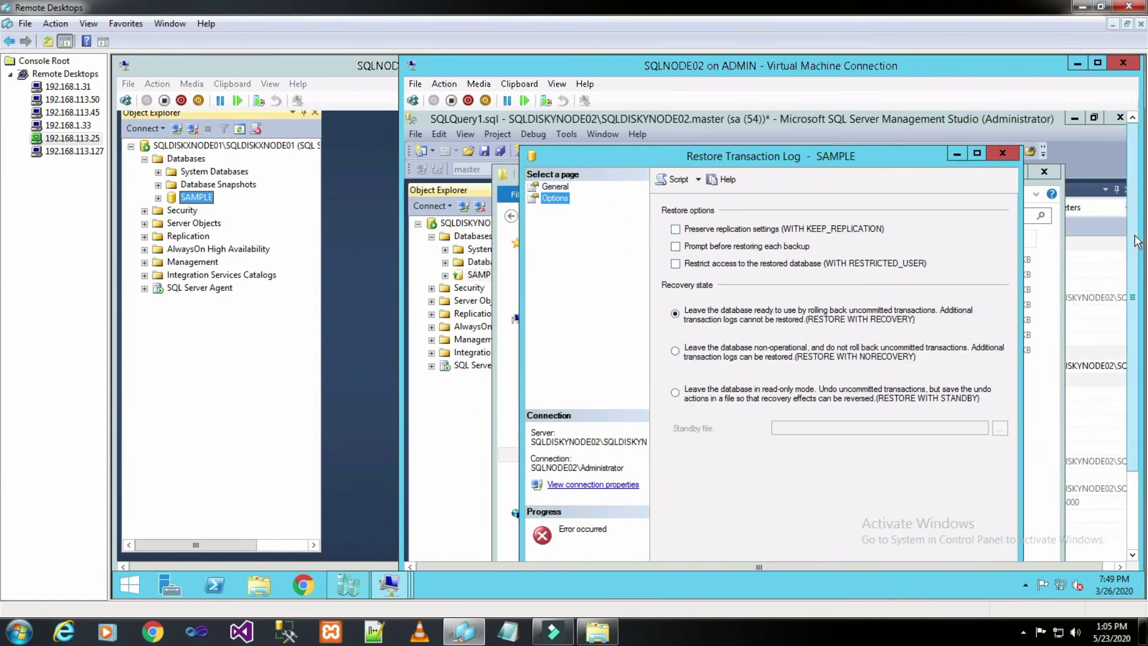
scroll(1137, 242, down, 3)
click(921, 519)
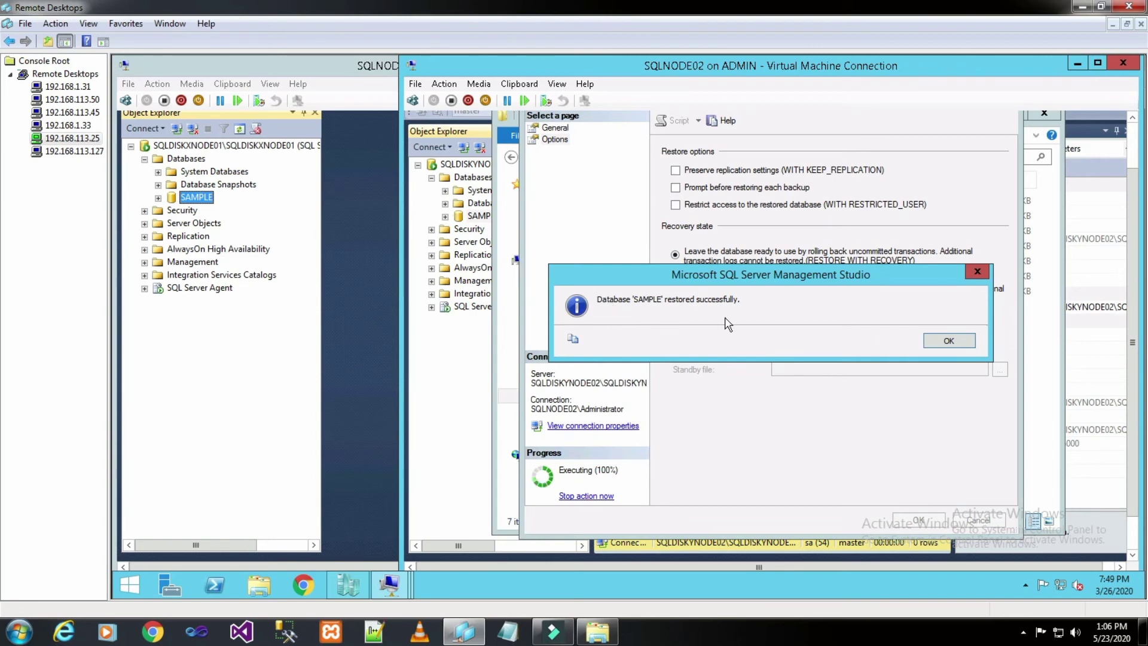
click(963, 342)
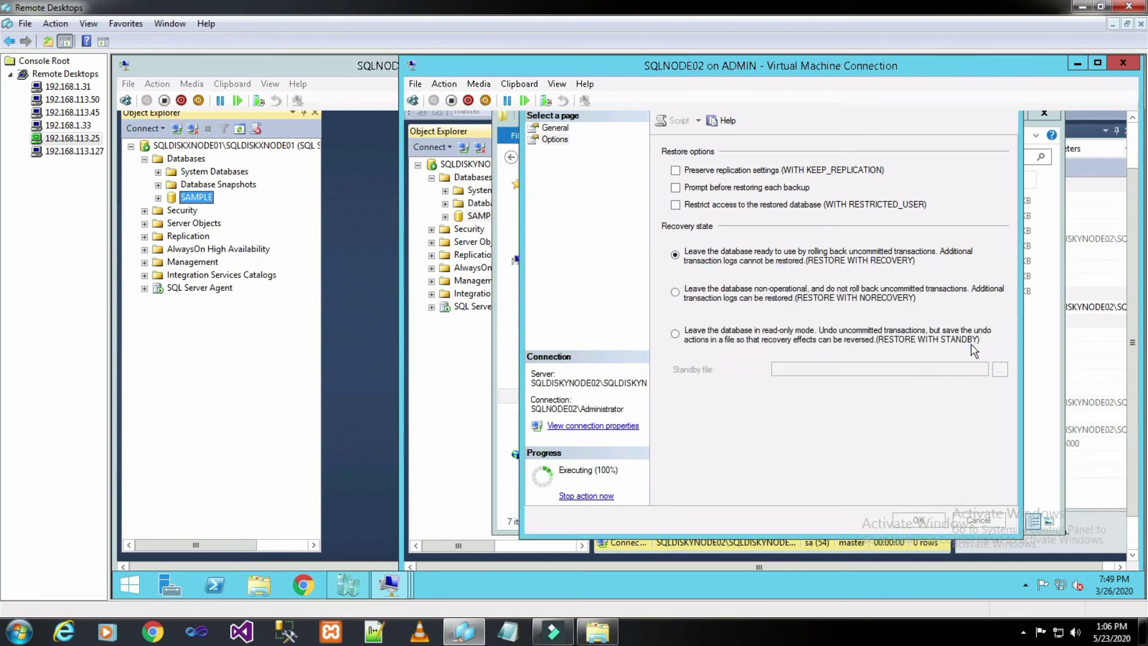
Put away the File Explorer window on SQLNODE02 and refresh the Databases folder in Object Explorer.
mouse_move(1138, 213)
mouse_down()
mouse_move(1138, 250)
mouse_move(1138, 213)
mouse_up()
click(990, 126)
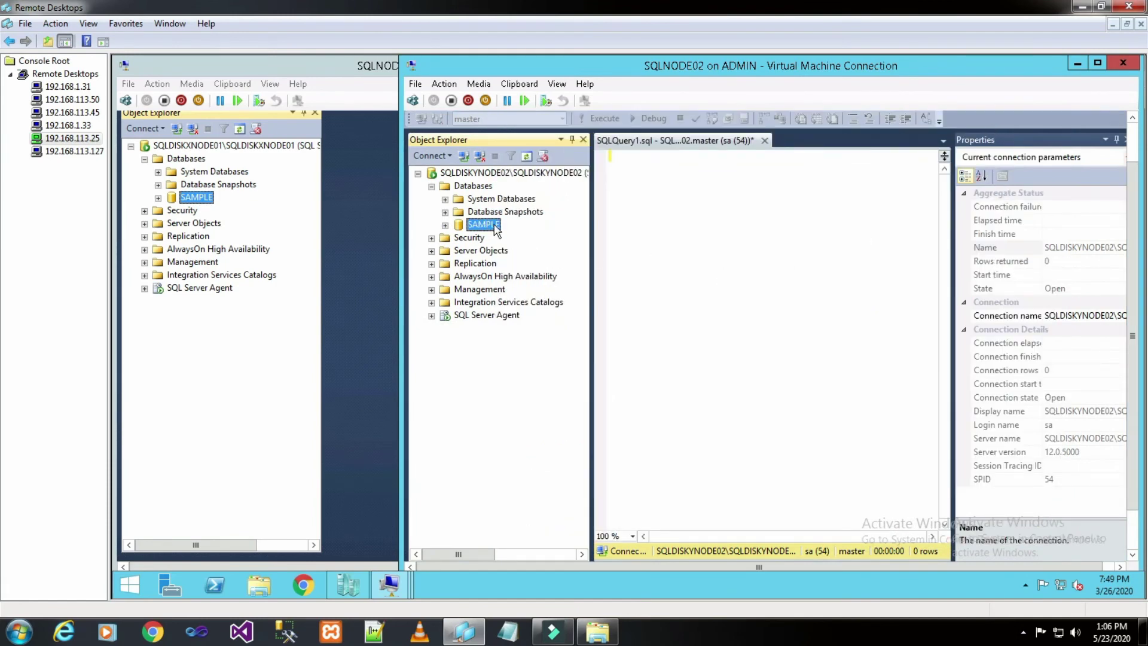
right_click(484, 186)
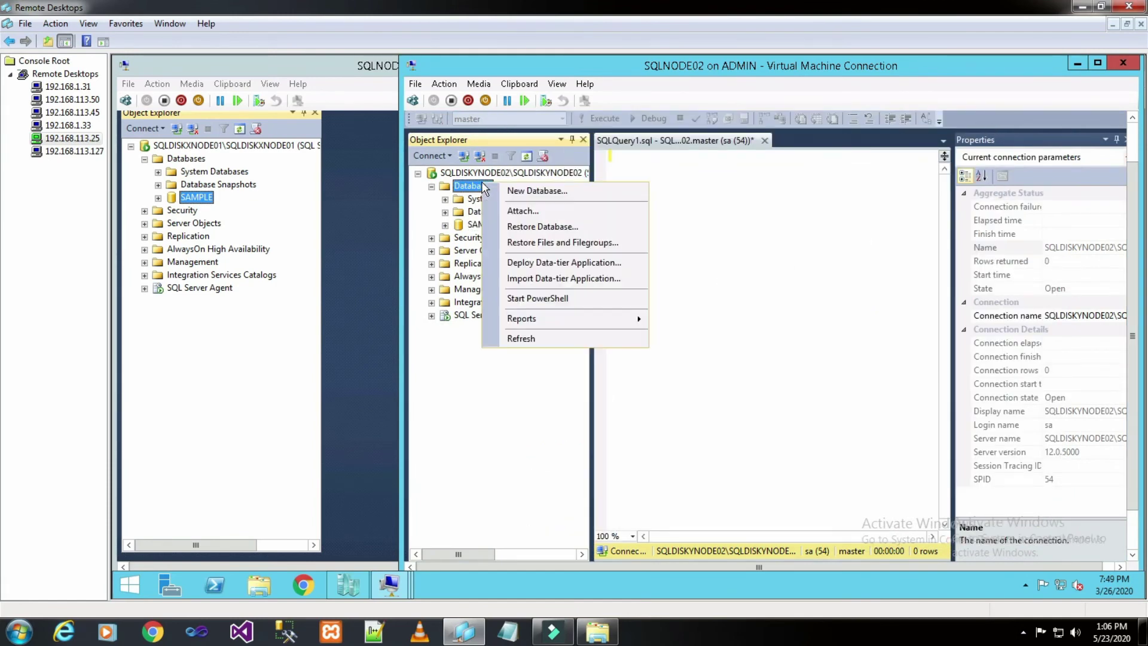
click(554, 338)
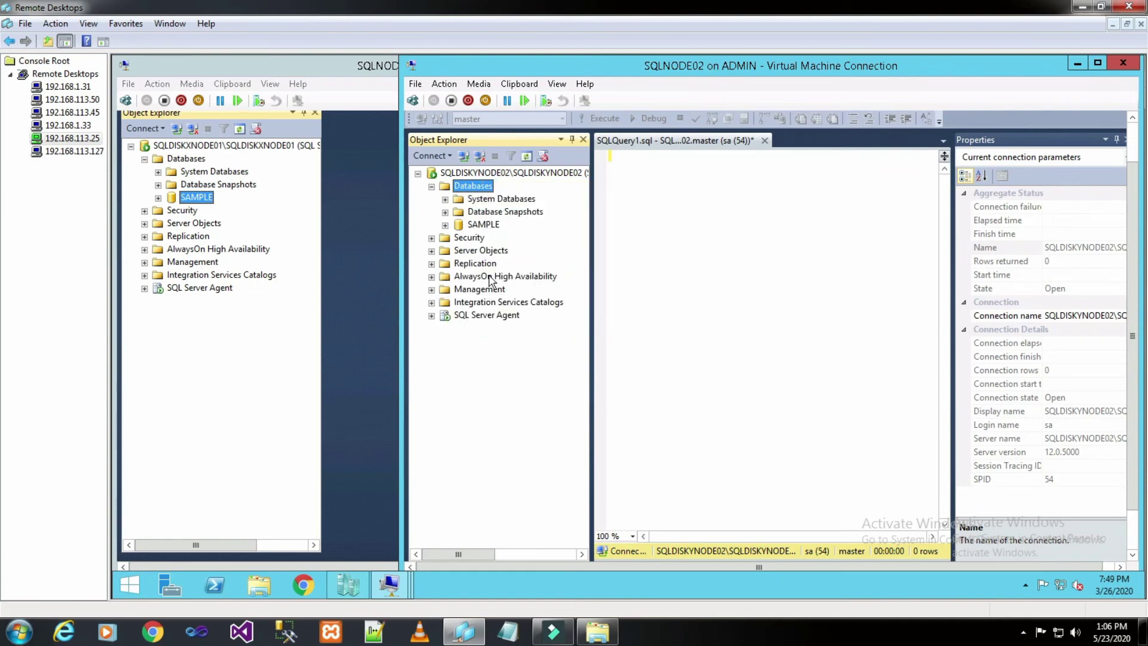
Delete the SAMPLE database on SQLNODE02, closing existing connections and keeping the deletion of backup and restore history enabled.
click(487, 225)
right_click(488, 226)
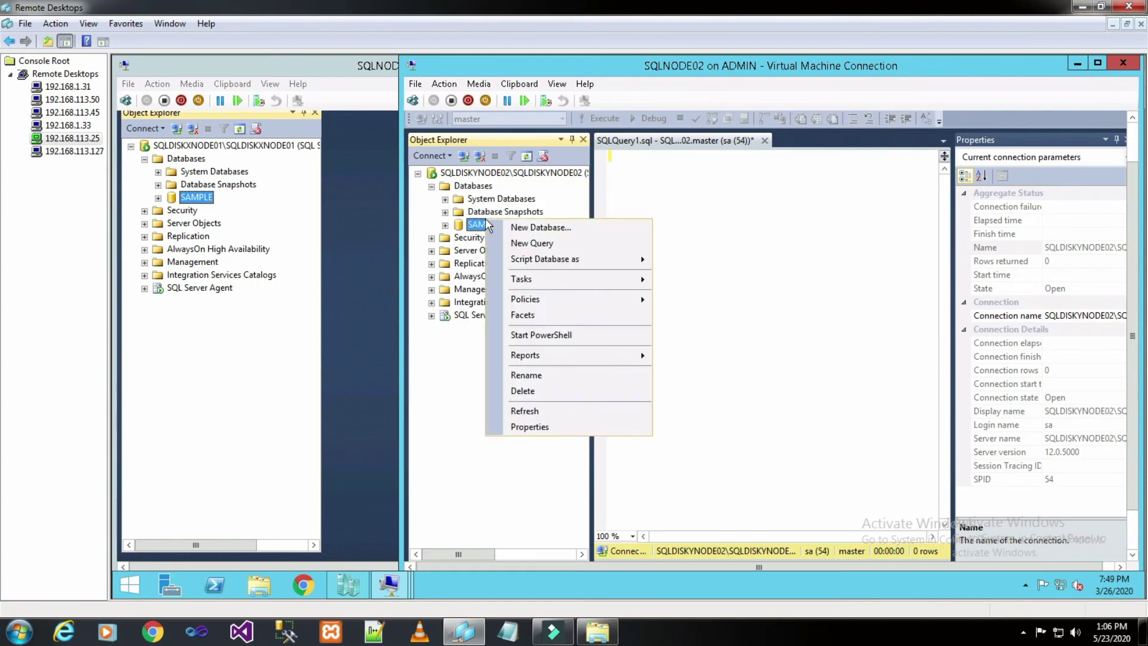
click(554, 394)
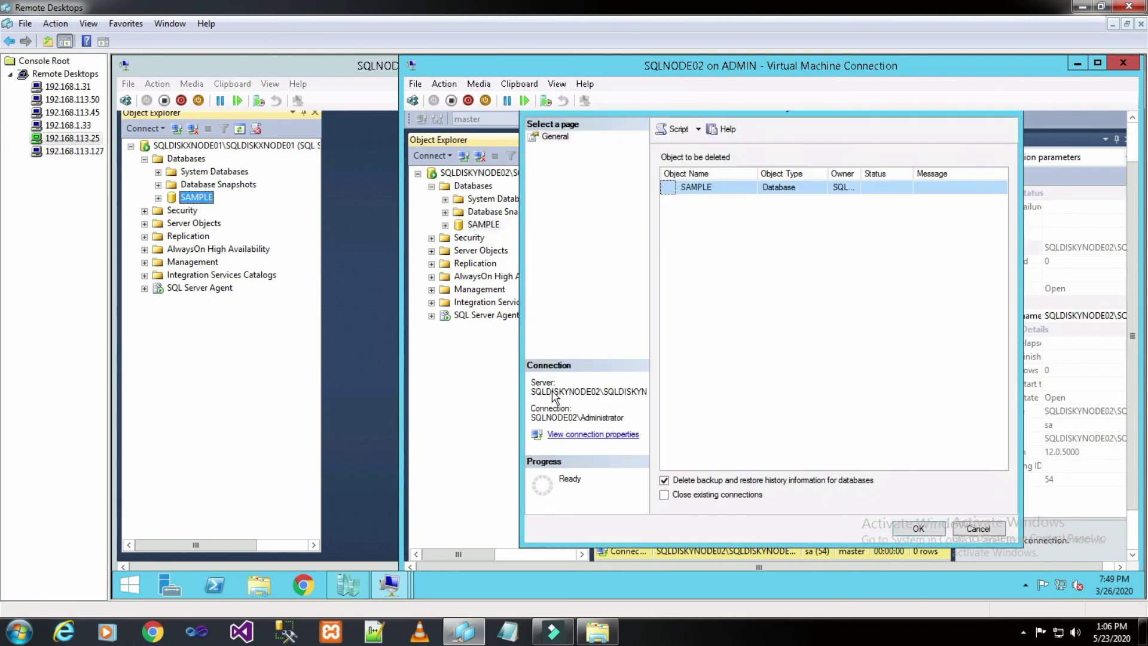
click(718, 497)
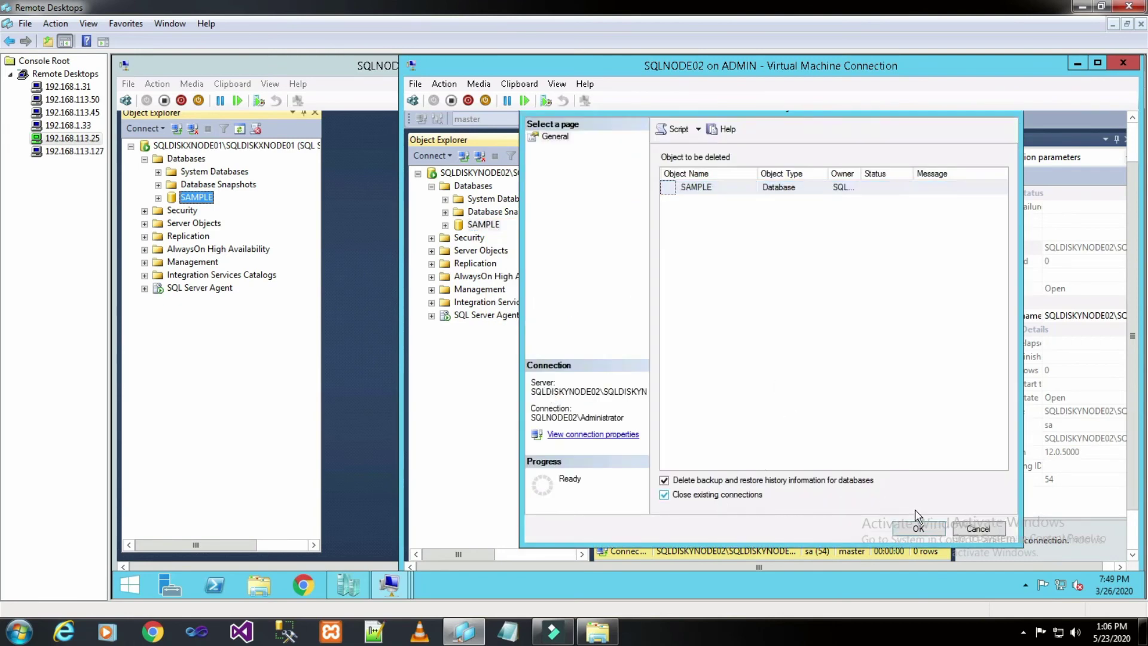
click(916, 530)
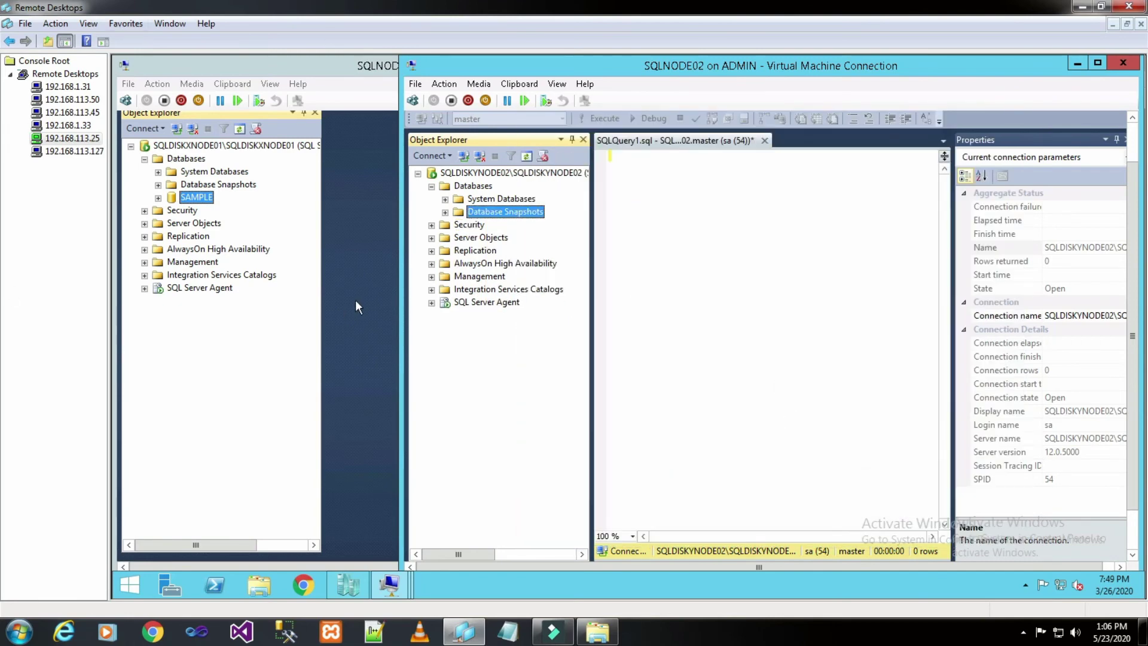
Switch to SQLNODE01 and enable SAMPLE as a primary database in a log shipping configuration.
click(199, 205)
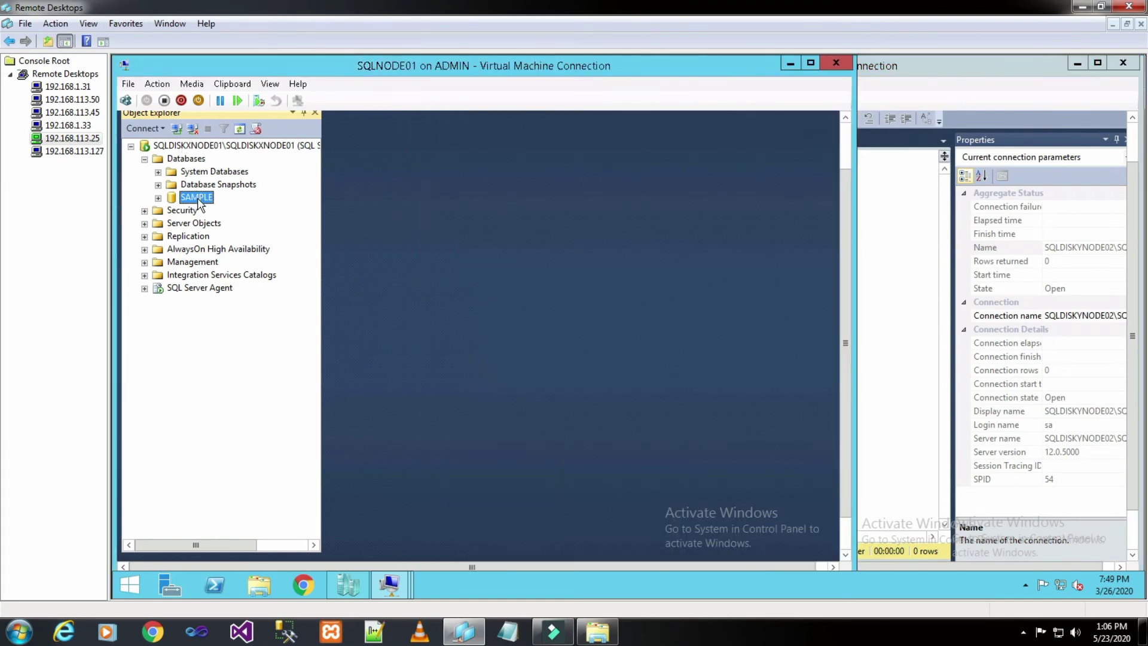
key(shift+F10)
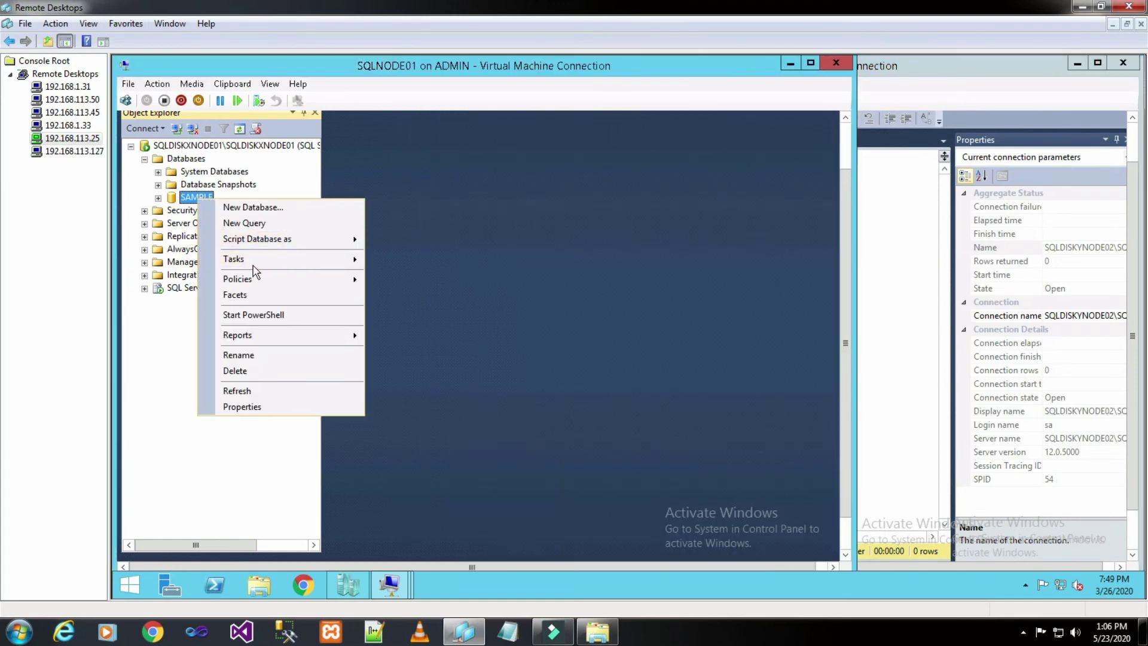
mouse_move(257, 267)
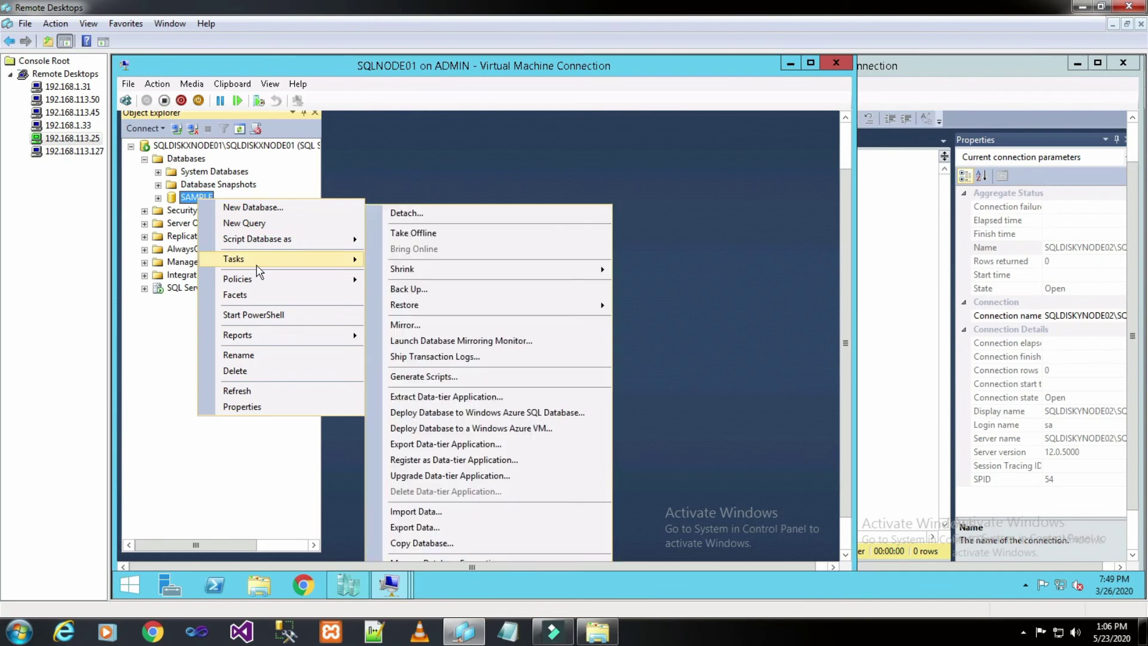
click(461, 359)
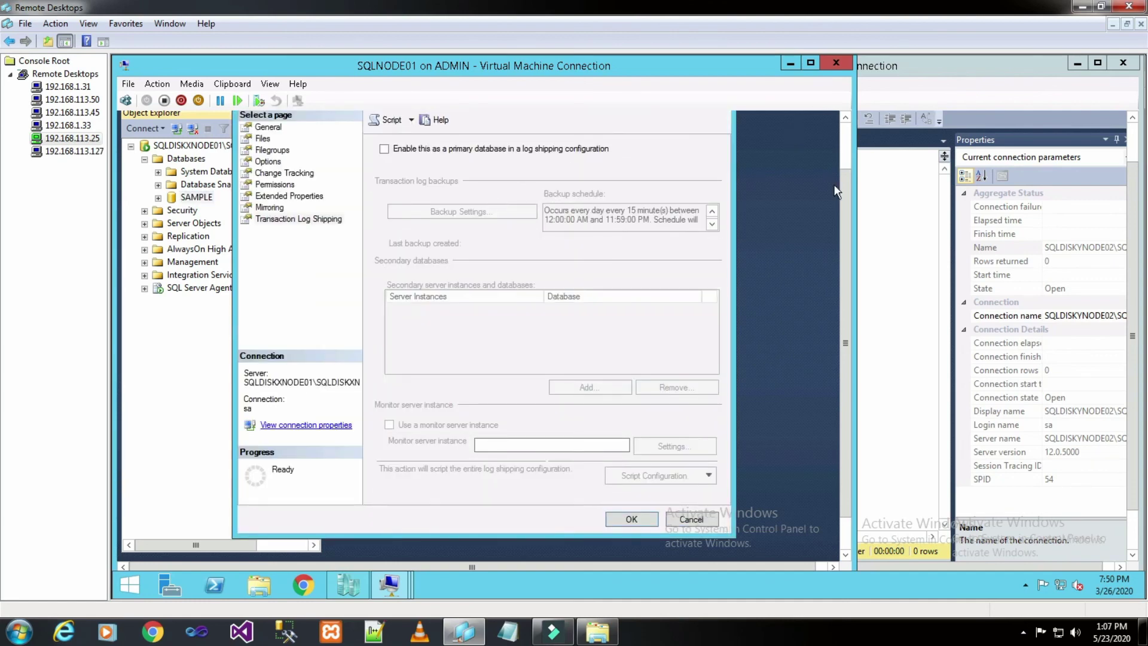
drag(845, 198, 846, 151)
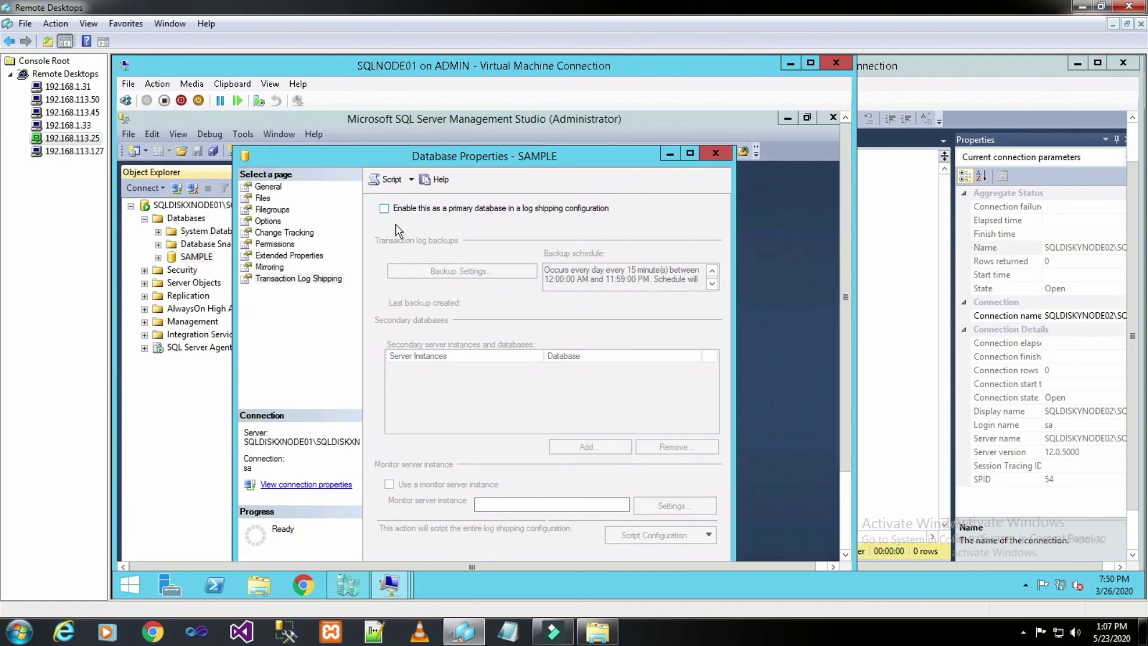
click(384, 208)
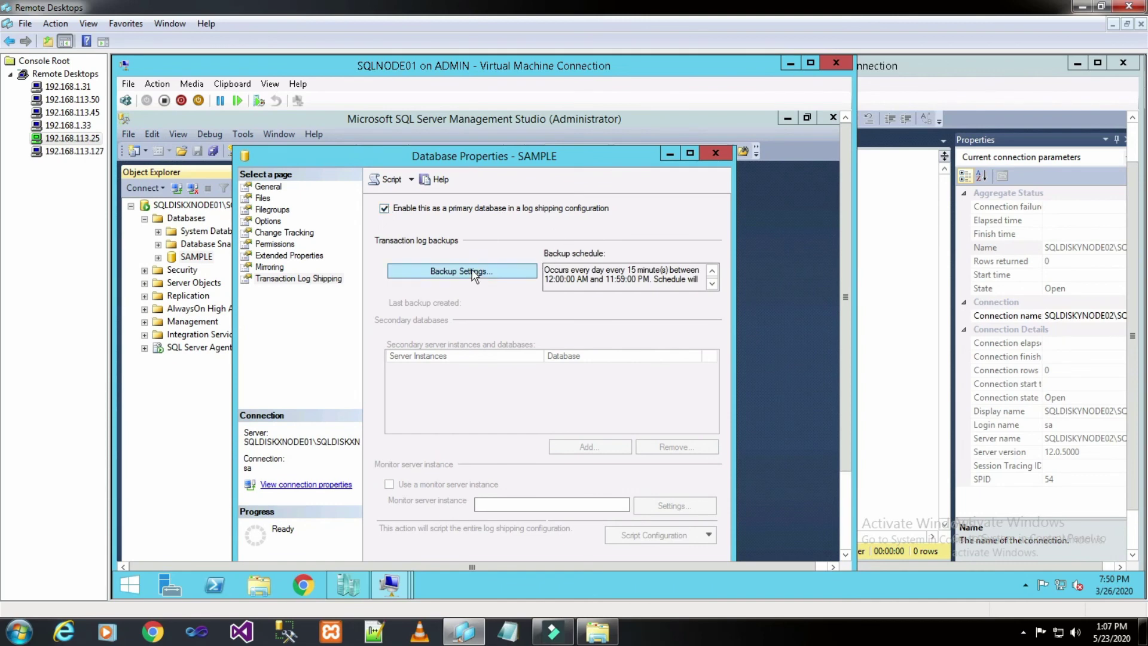
Open the transaction log backup settings for SAMPLE's log shipping configuration.
click(473, 272)
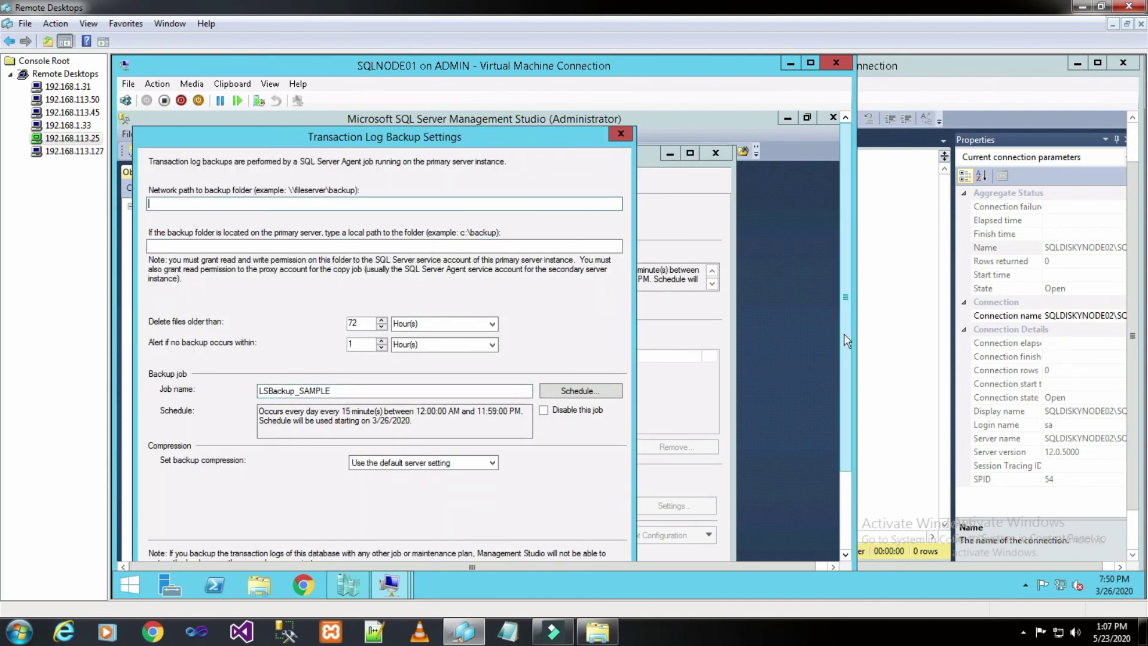
scroll(848, 338, down, 1)
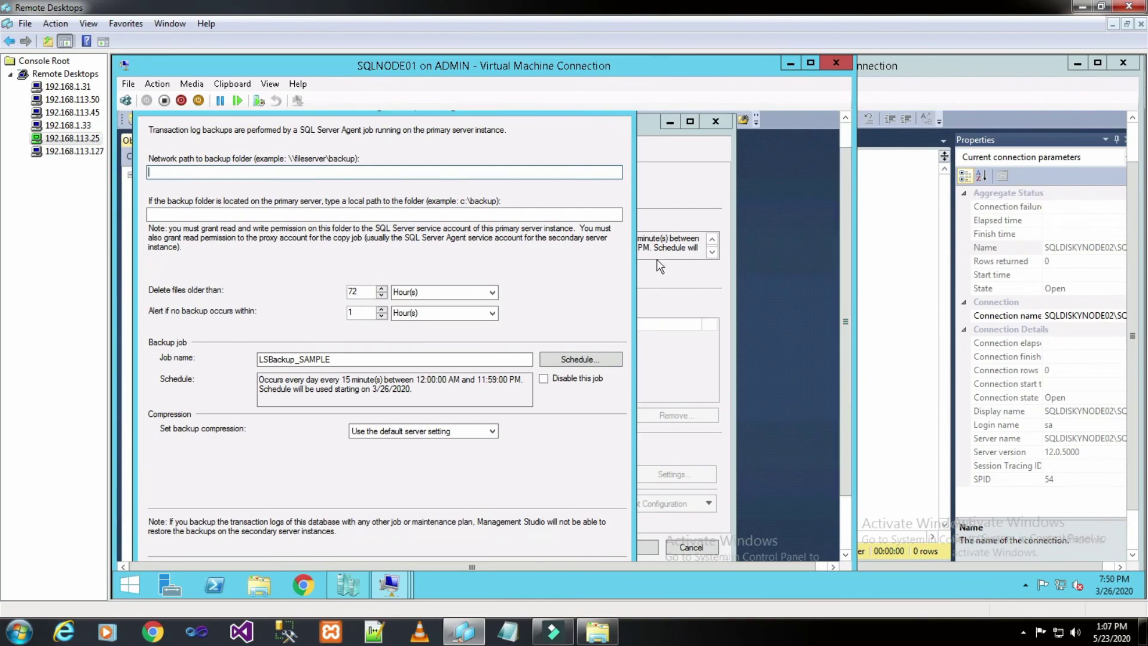